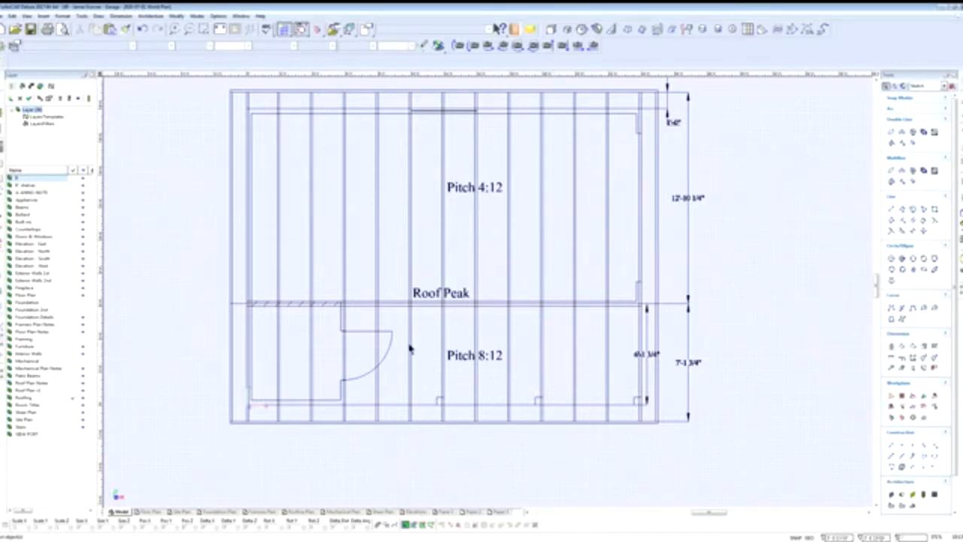
# Step: Hide the roof framing, pitch notes and roof dimensions, leaving the floor plan's walls and door displayed
pyautogui.click(83, 399)
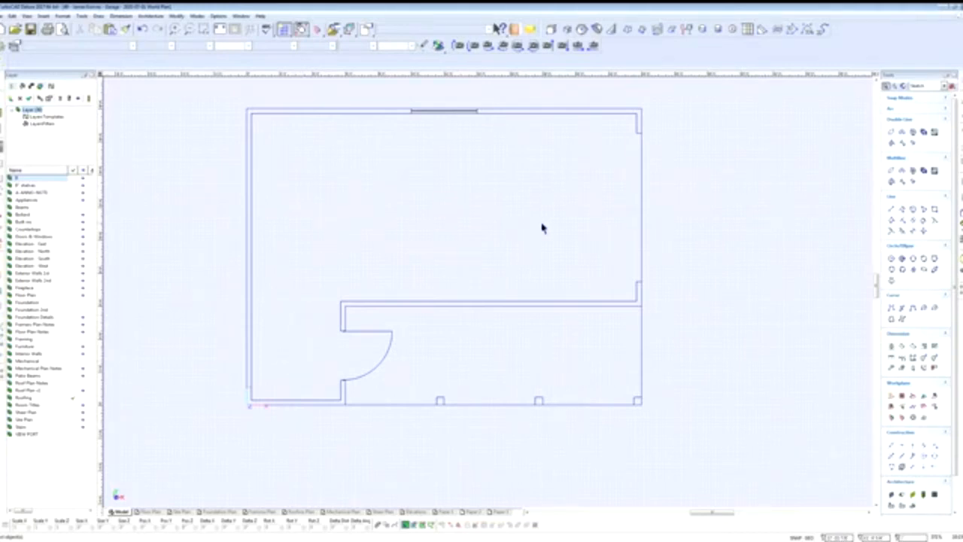
# Step: Copy the lower four-tube light fixture from the GARAGE 32' X 30' plan into the small room beside the door
pyautogui.scroll(-3, 490, 296)
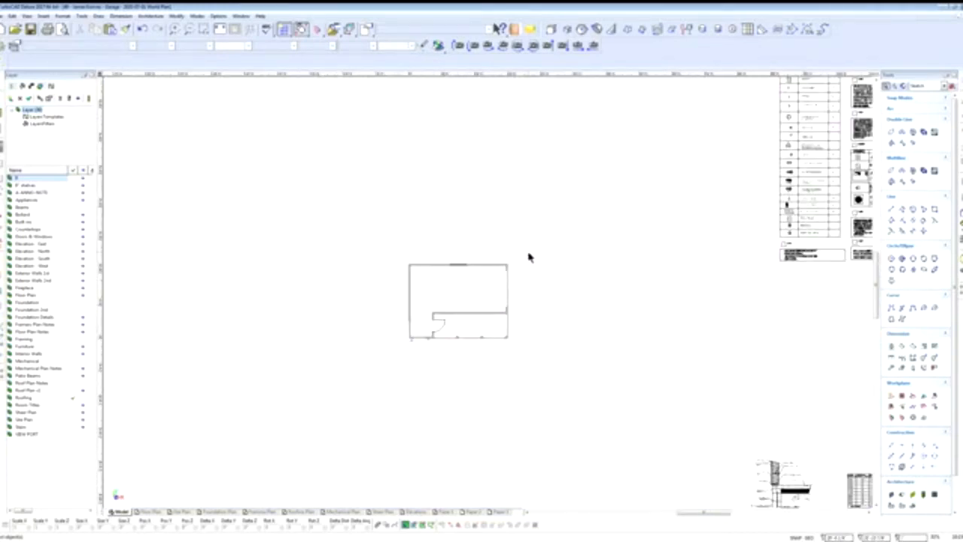
pyautogui.scroll(-3, 528, 258)
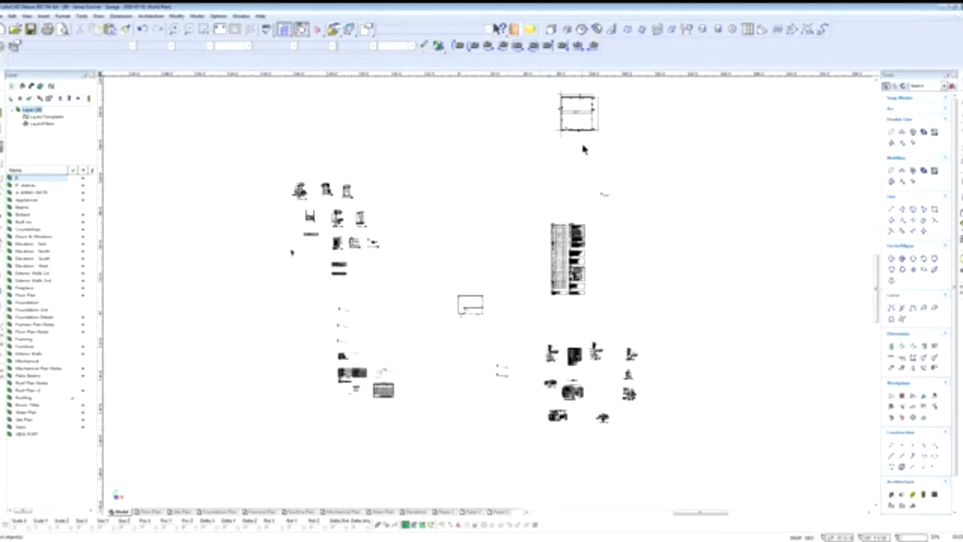
pyautogui.moveTo(583, 119)
pyautogui.mouseDown()
pyautogui.moveTo(570, 154)
pyautogui.moveTo(591, 136)
pyautogui.mouseUp()
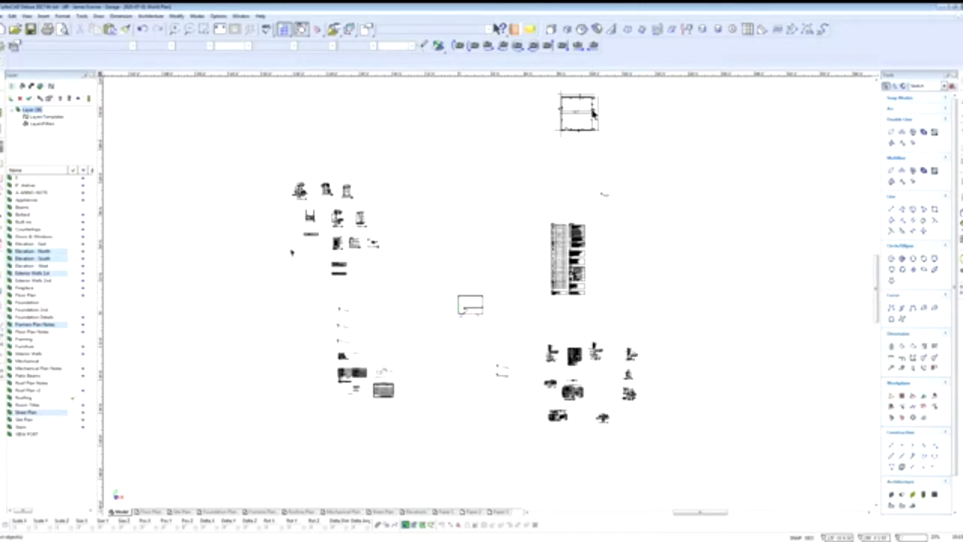
pyautogui.scroll(1, 592, 110)
pyautogui.scroll(1, 470, 309)
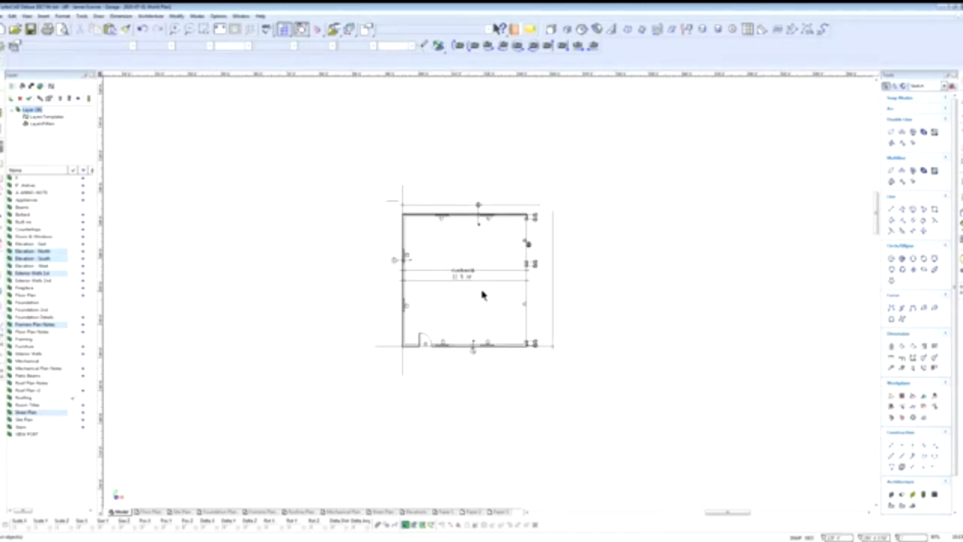
pyautogui.scroll(1, 488, 301)
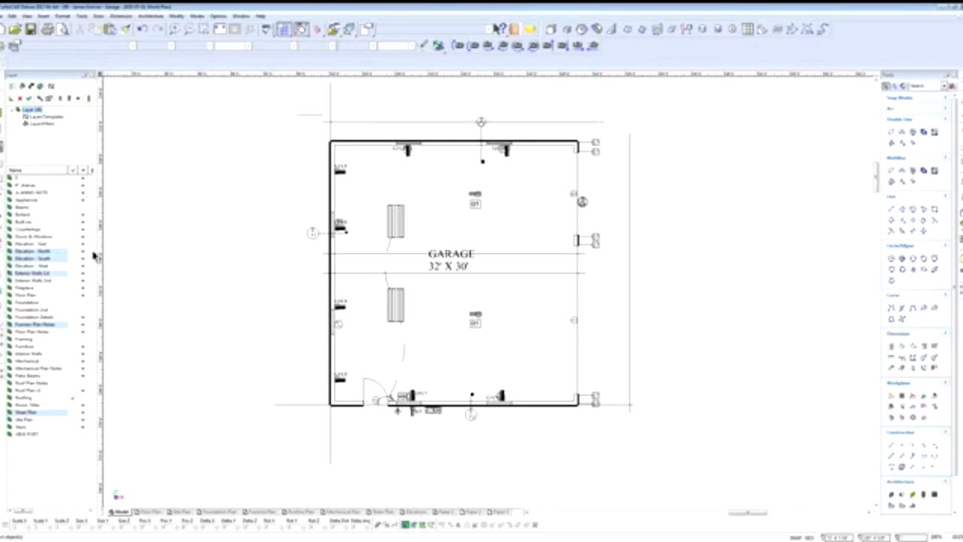
pyautogui.click(67, 254)
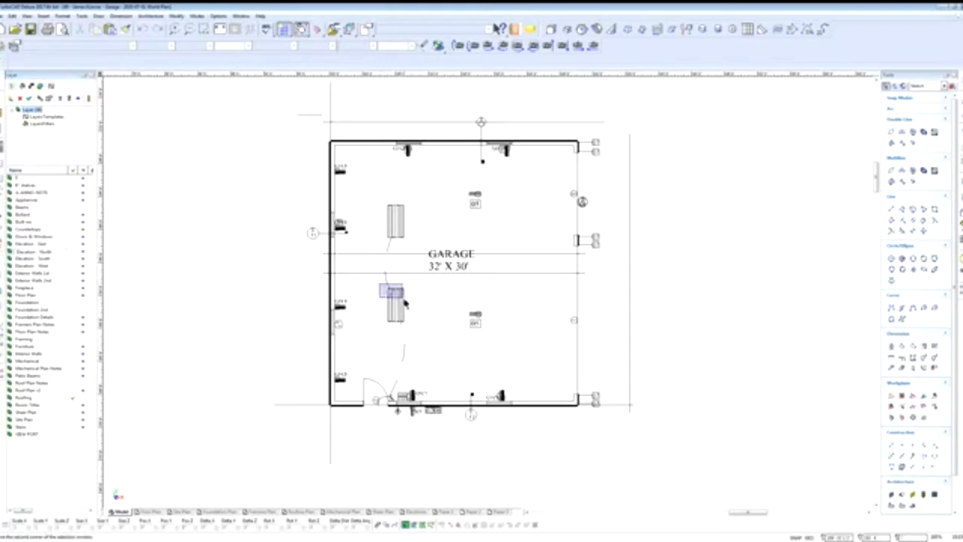
pyautogui.click(420, 328)
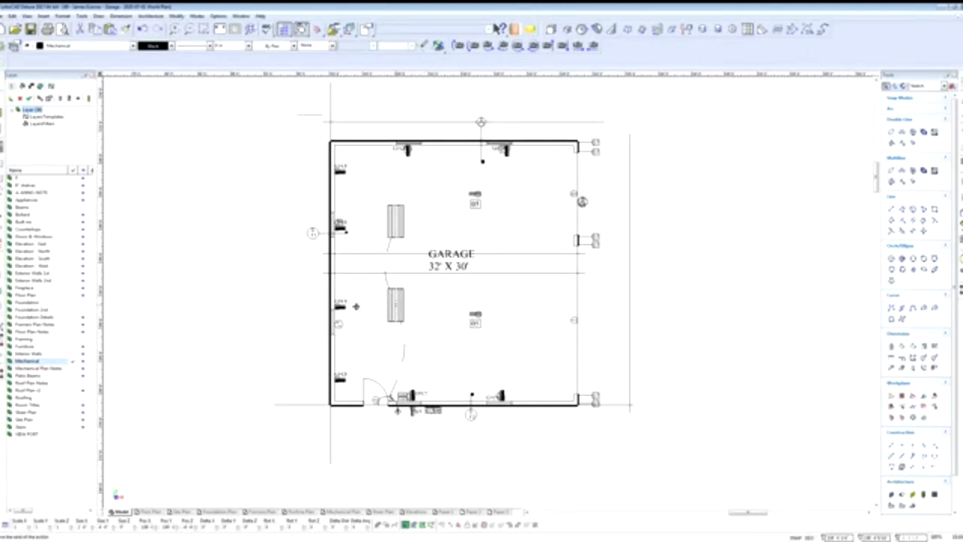
pyautogui.scroll(-5, 416, 410)
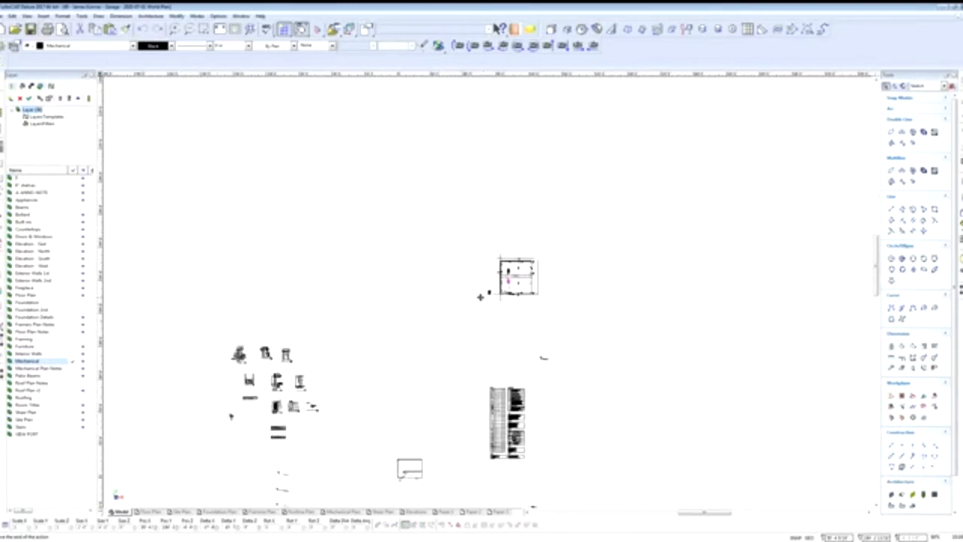
pyautogui.scroll(6, 401, 472)
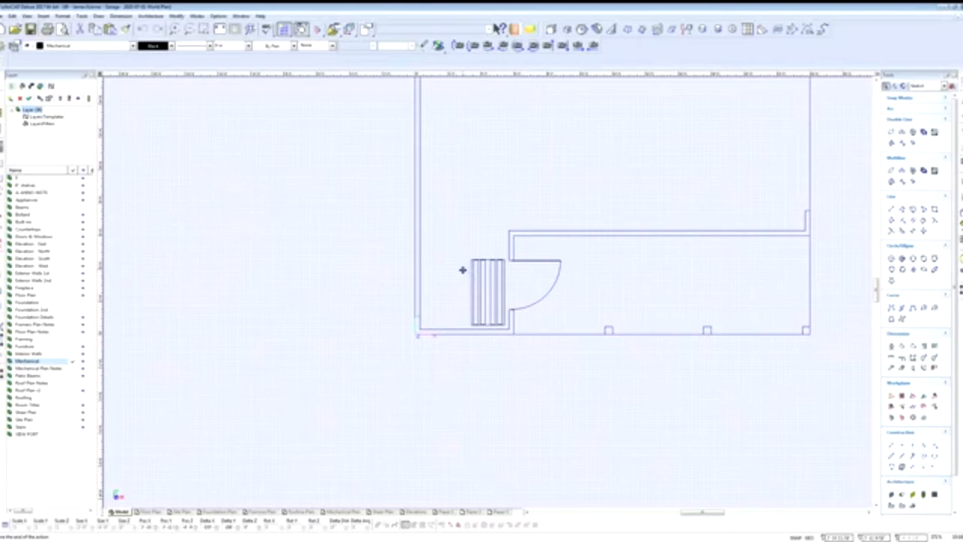
pyautogui.click(476, 273)
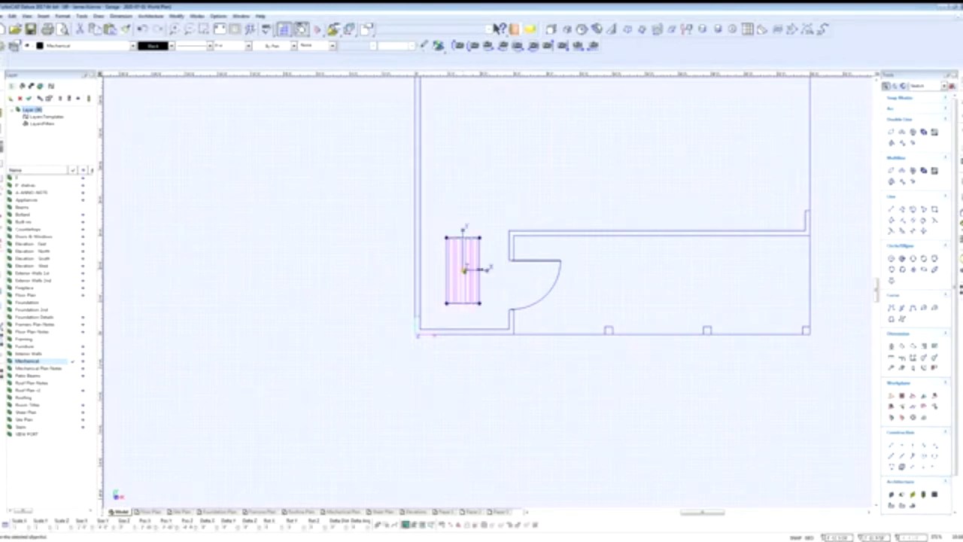
pyautogui.scroll(2, 484, 271)
pyautogui.click(346, 285)
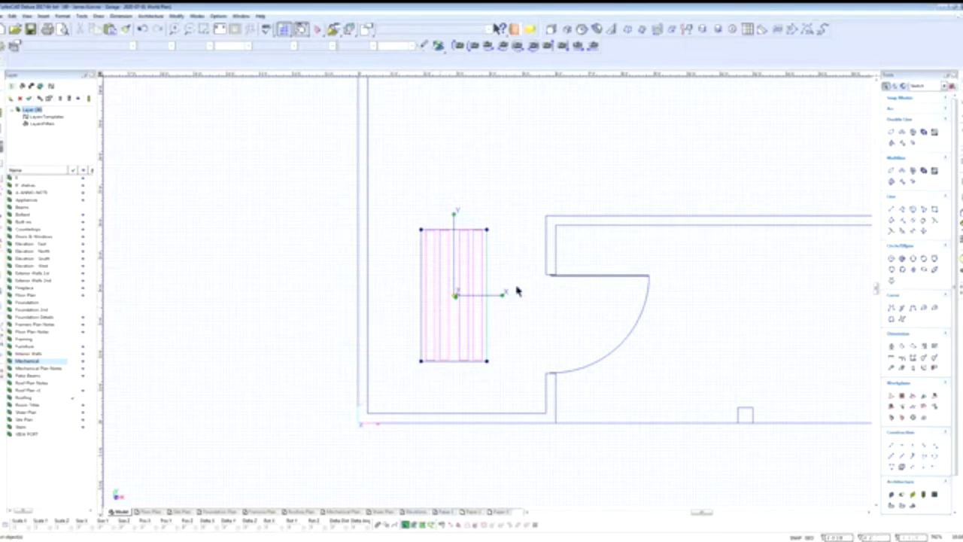
# Step: Copy the light fixture into the upper-left area of the main room and delete the extra copy placed mid-room
pyautogui.scroll(-2, 453, 280)
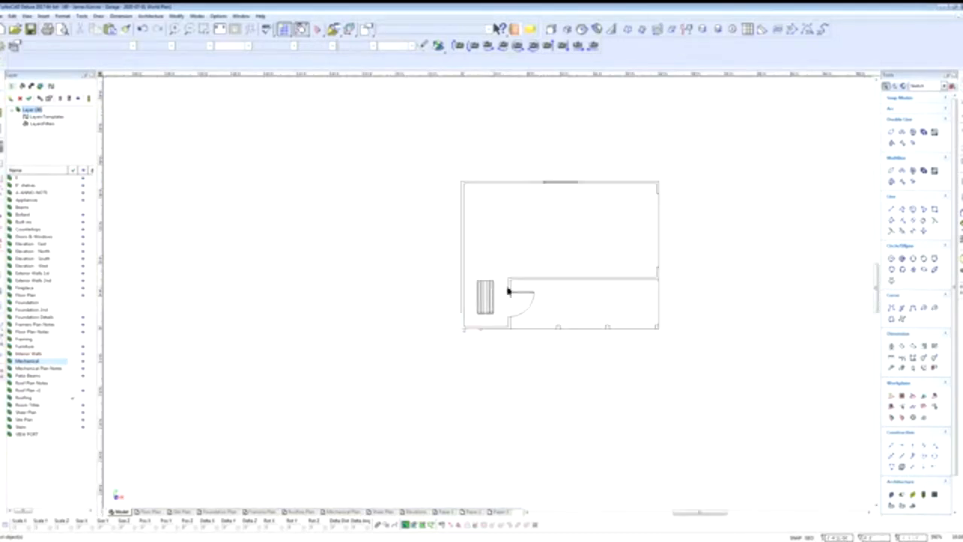
pyautogui.scroll(-1, 575, 257)
pyautogui.scroll(1, 490, 294)
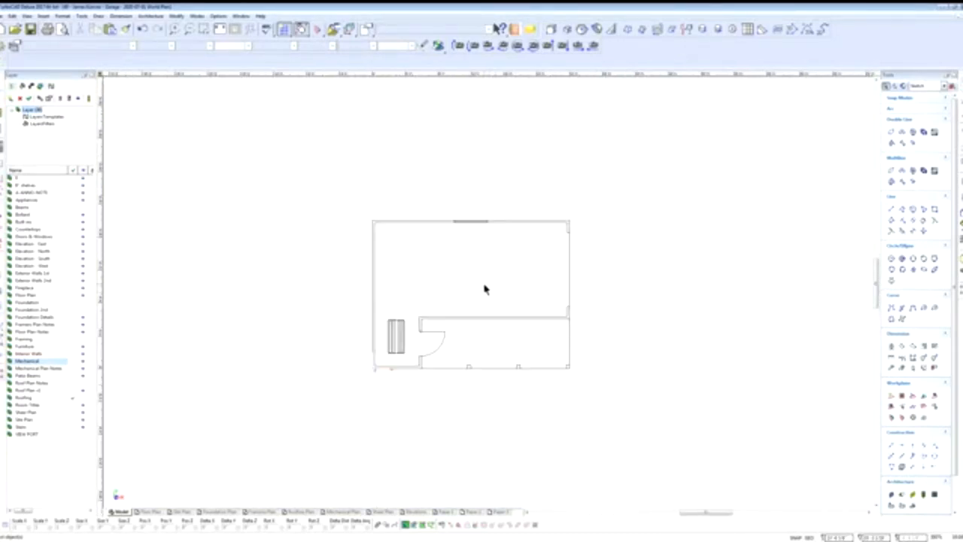
pyautogui.scroll(1, 485, 289)
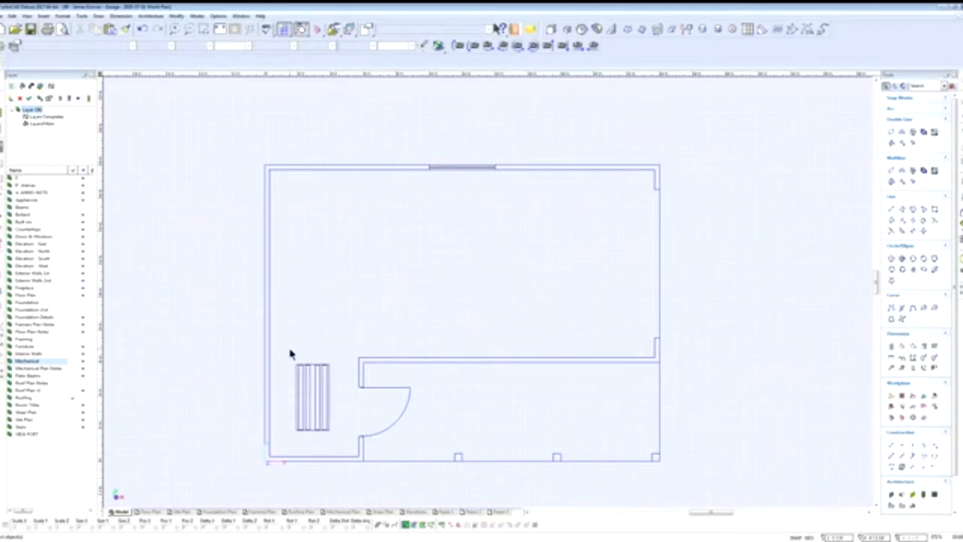
pyautogui.moveTo(286, 347); pyautogui.dragTo(356, 447)
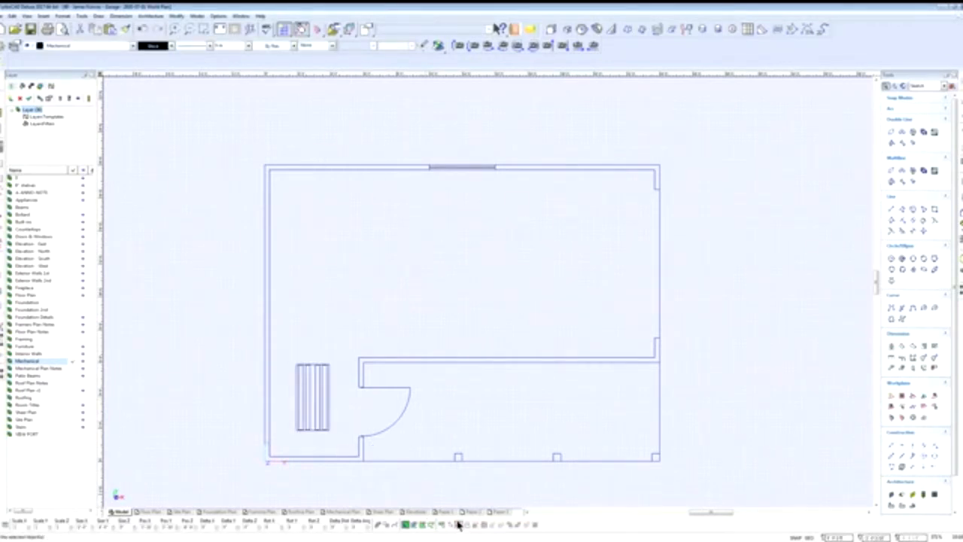
pyautogui.click(312, 397)
pyautogui.click(316, 225)
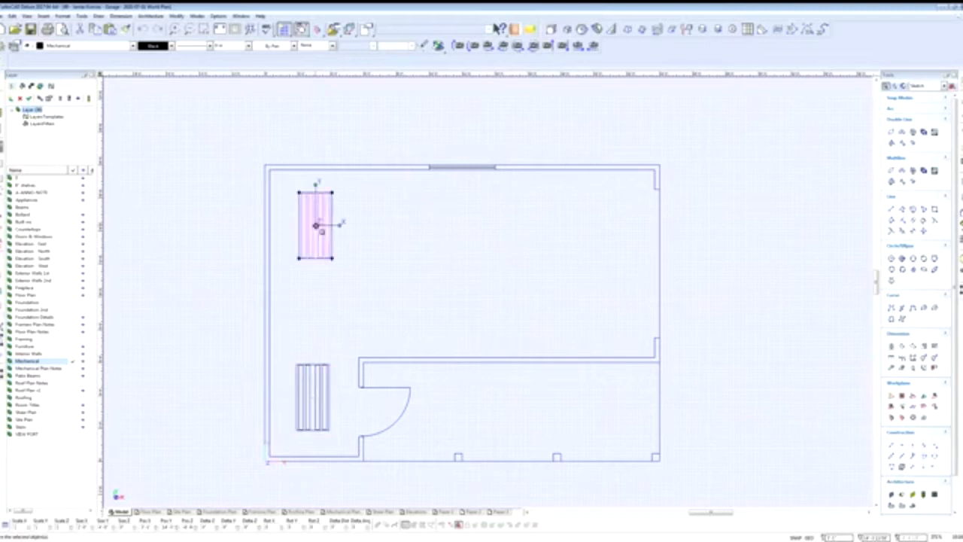
pyautogui.click(461, 309)
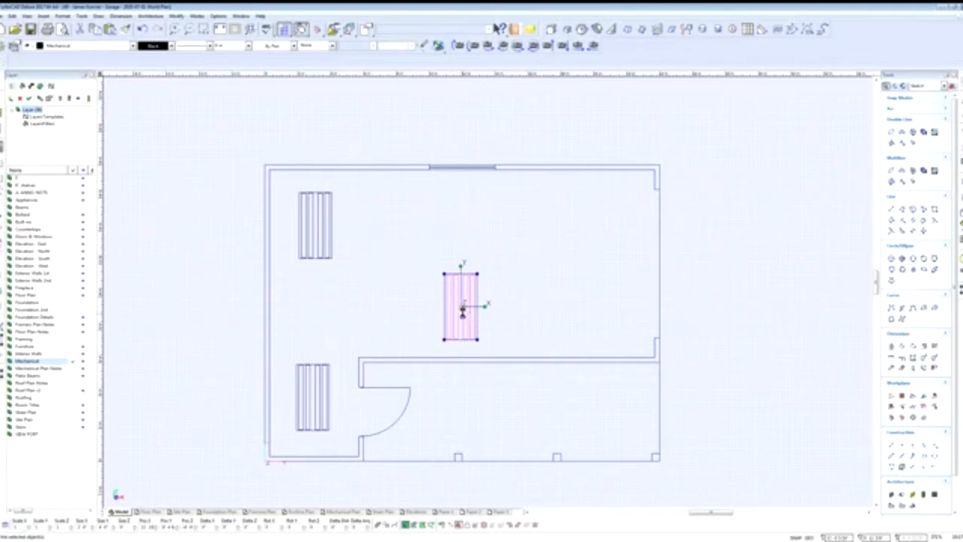
pyautogui.press('Delete')
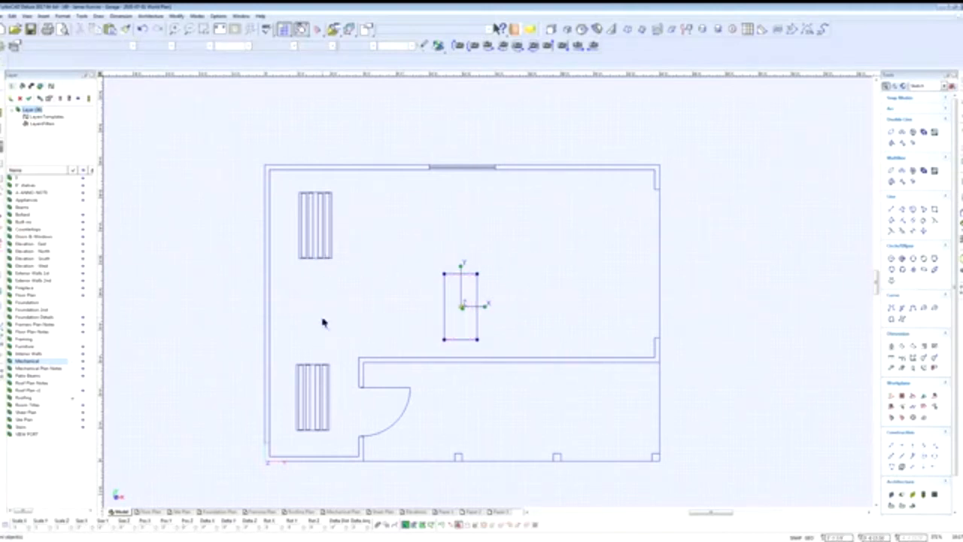
# Step: Narrow the small room's fixture outline to half its width from the left and delete its two left tubes
pyautogui.scroll(2, 313, 407)
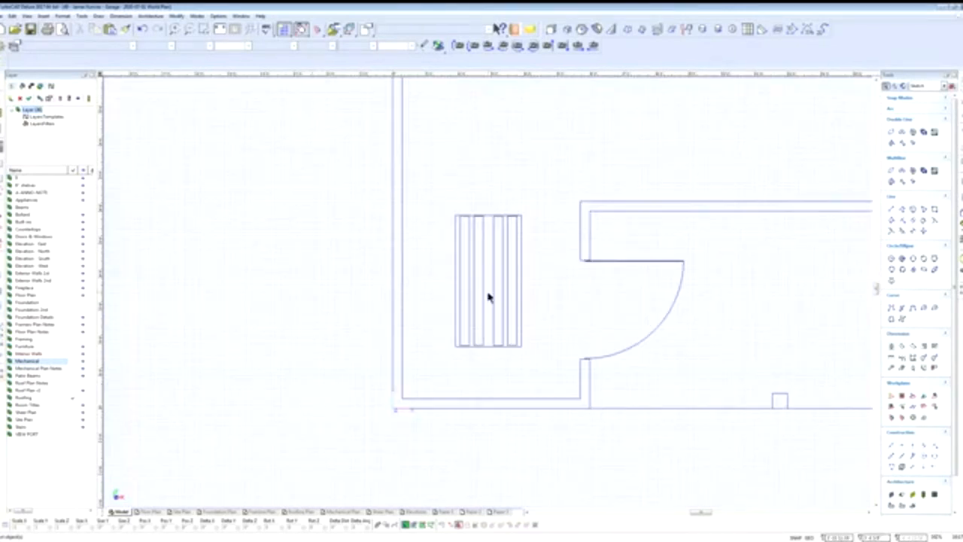
pyautogui.scroll(2, 487, 297)
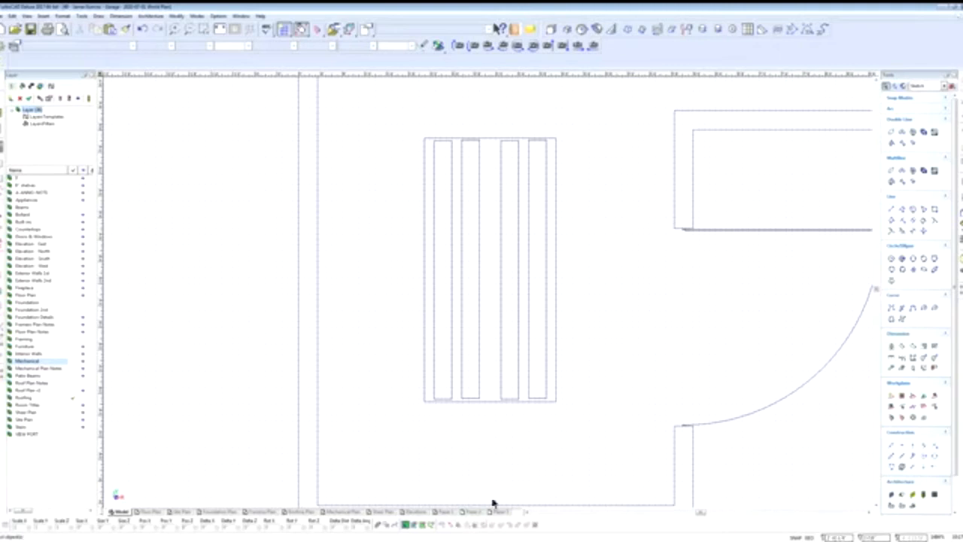
pyautogui.click(424, 309)
pyautogui.moveTo(479, 307); pyautogui.dragTo(487, 309)
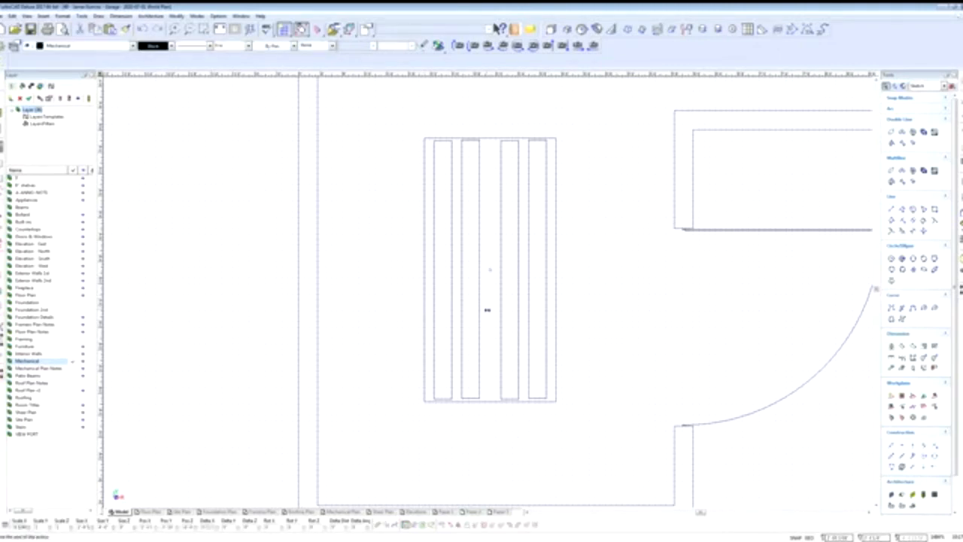
pyautogui.moveTo(415, 119); pyautogui.dragTo(488, 403)
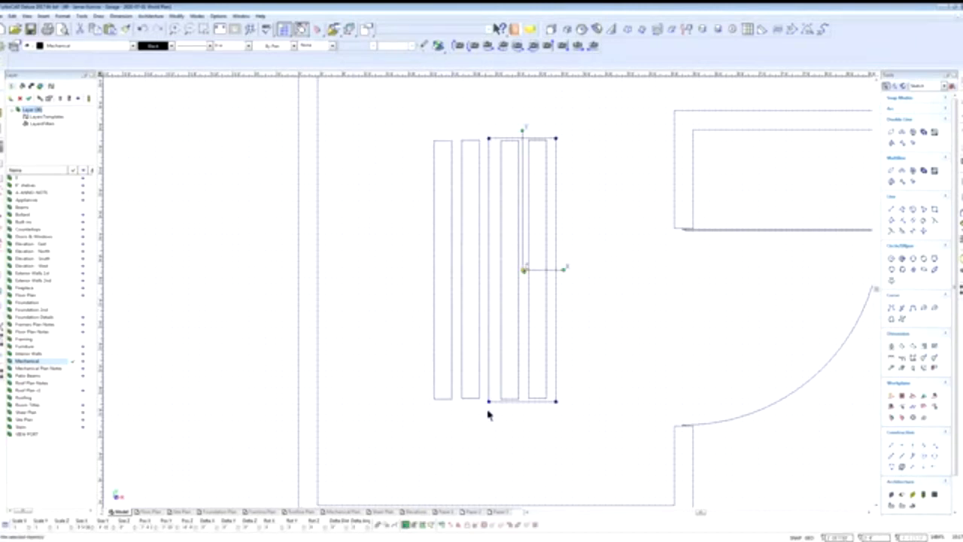
pyautogui.press('Delete')
# Step: Move the two-tube fixture, including its outline, horizontally by -5
pyautogui.moveTo(479, 129); pyautogui.dragTo(600, 422)
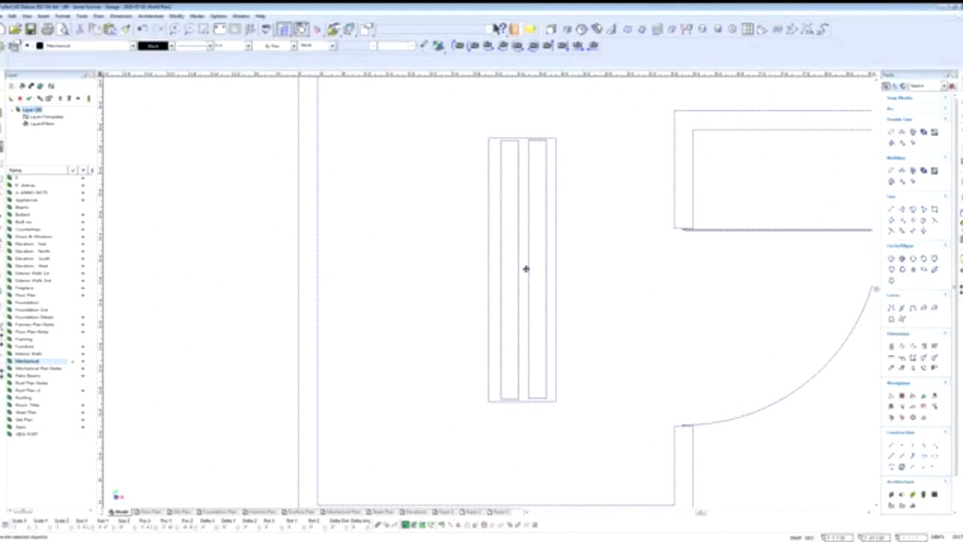
pyautogui.write('-5')
pyautogui.press('Return')
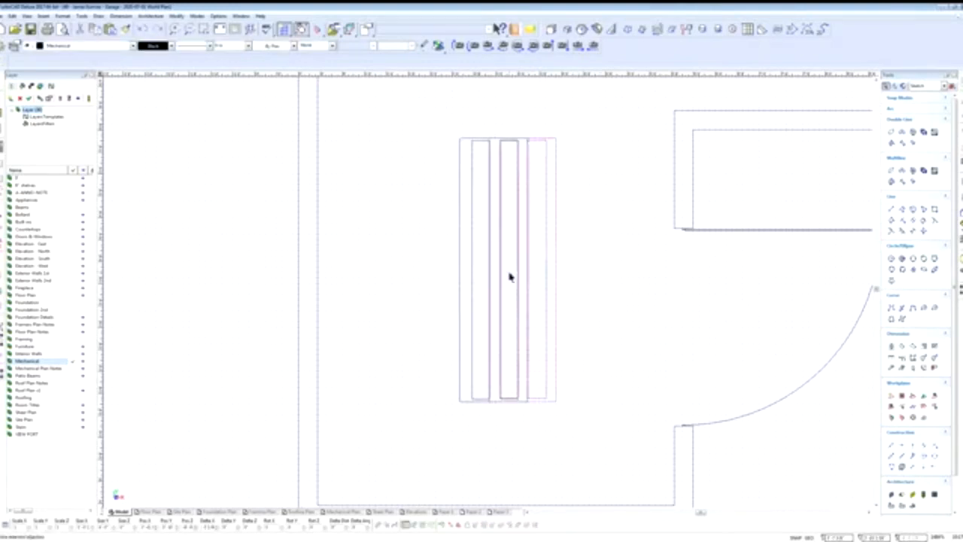
pyautogui.click(572, 283)
pyautogui.scroll(-4, 485, 281)
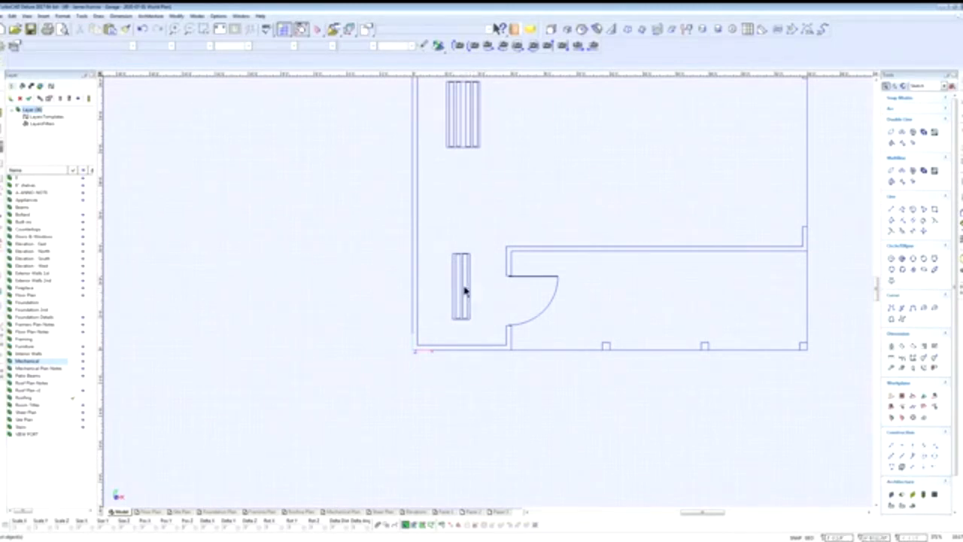
pyautogui.click(521, 177)
pyautogui.scroll(-3, 516, 204)
pyautogui.scroll(3, 512, 255)
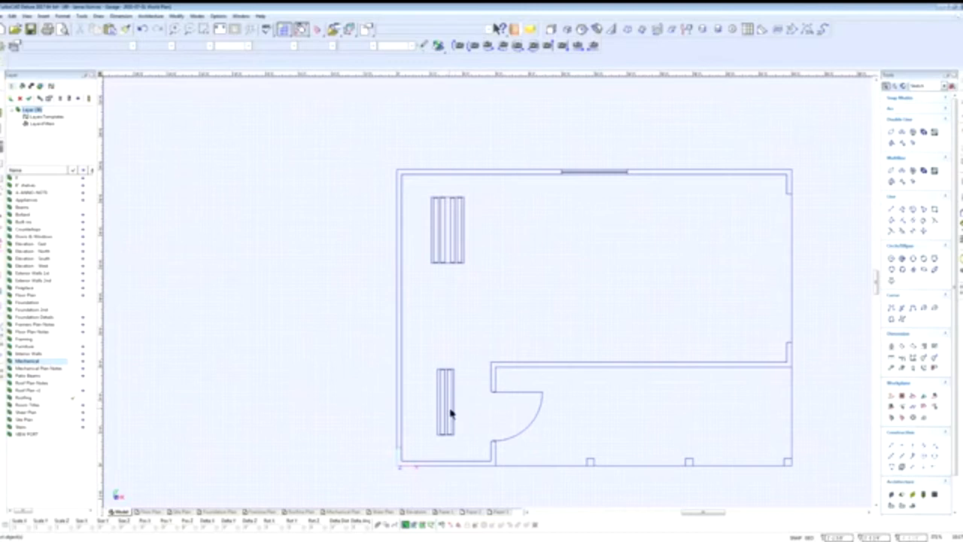
pyautogui.scroll(4, 490, 294)
pyautogui.scroll(-2, 488, 287)
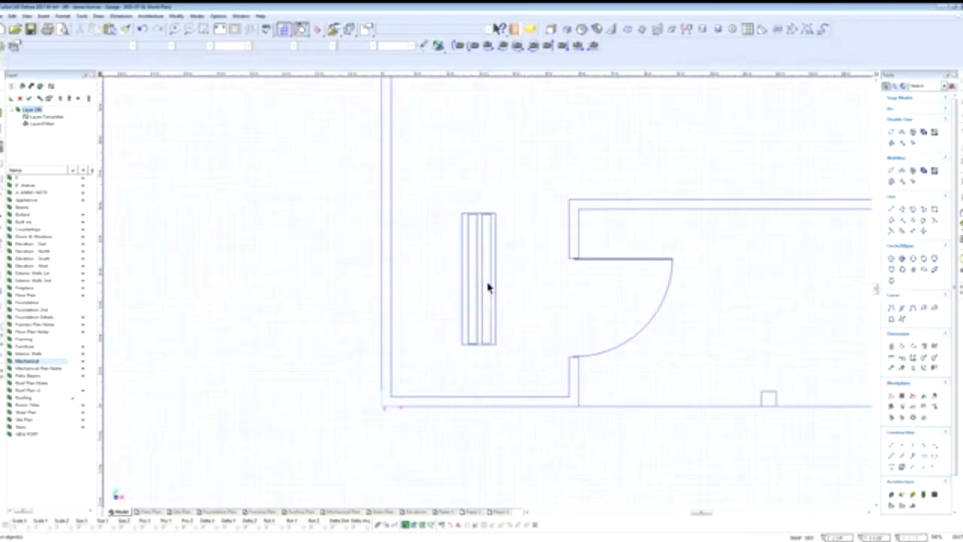
pyautogui.click(495, 297)
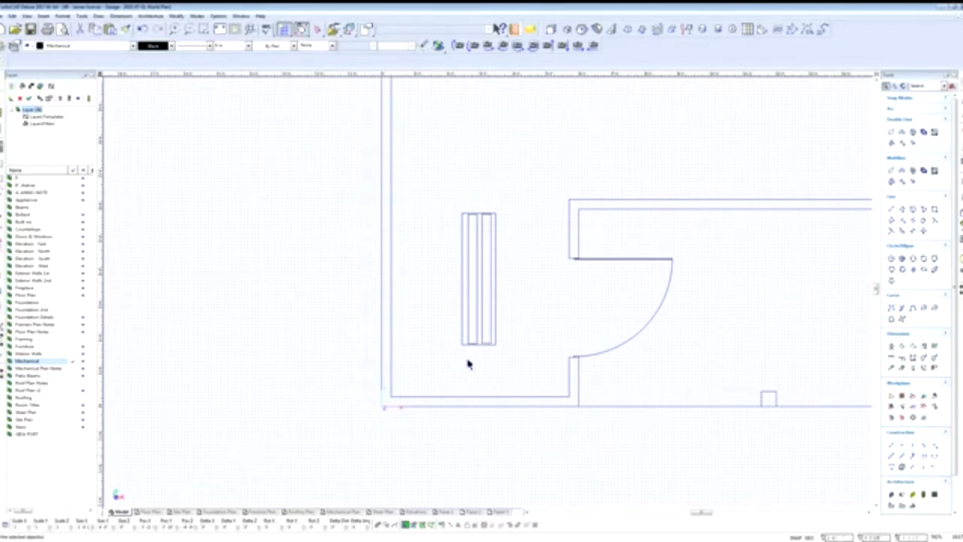
pyautogui.press('Escape')
# Step: Move the four-tube fixture from the main room's upper-left area down and right, then shift it slightly farther right
pyautogui.scroll(-2, 499, 286)
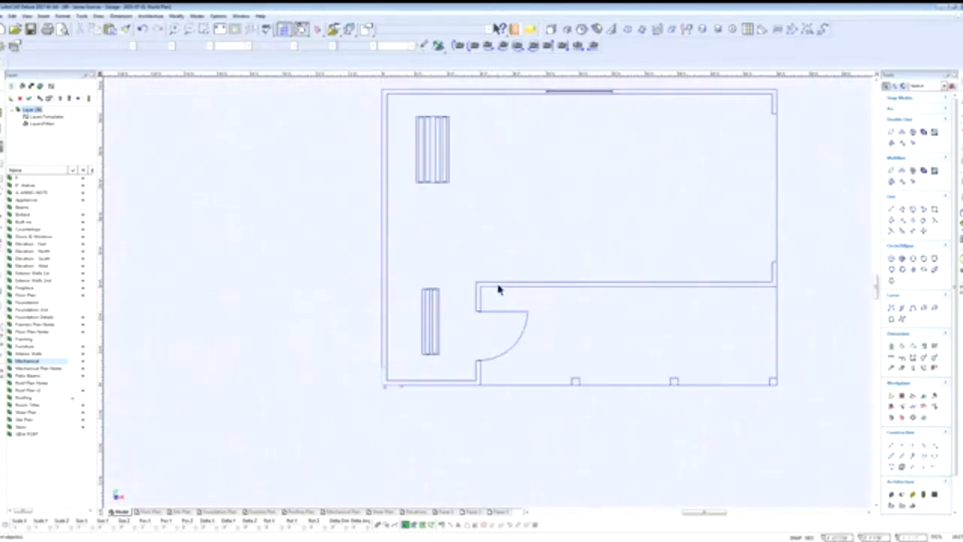
pyautogui.scroll(2, 559, 127)
pyautogui.scroll(-2, 445, 307)
pyautogui.scroll(2, 498, 318)
pyautogui.moveTo(348, 184); pyautogui.dragTo(477, 389)
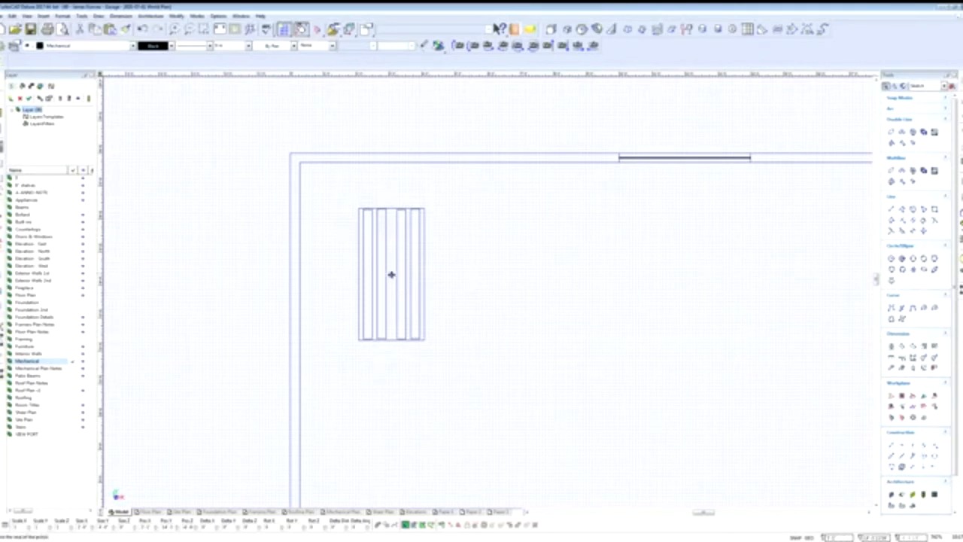
pyautogui.click(512, 344)
pyautogui.scroll(-2, 516, 286)
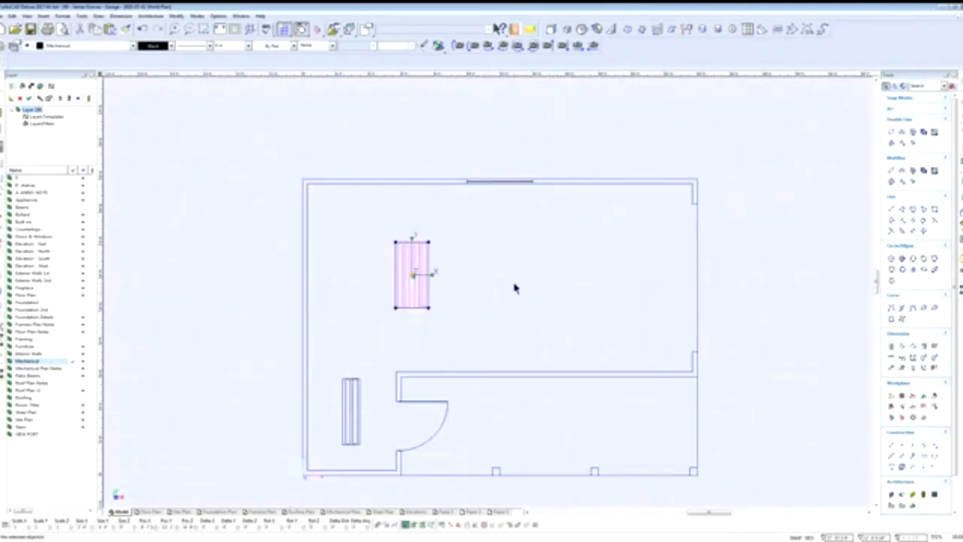
pyautogui.scroll(2, 487, 297)
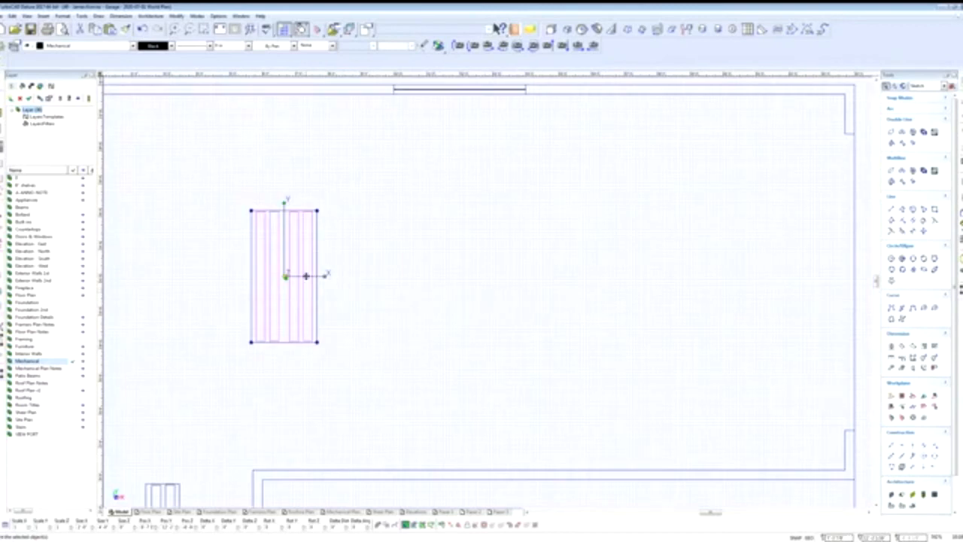
pyautogui.scroll(-3, 487, 297)
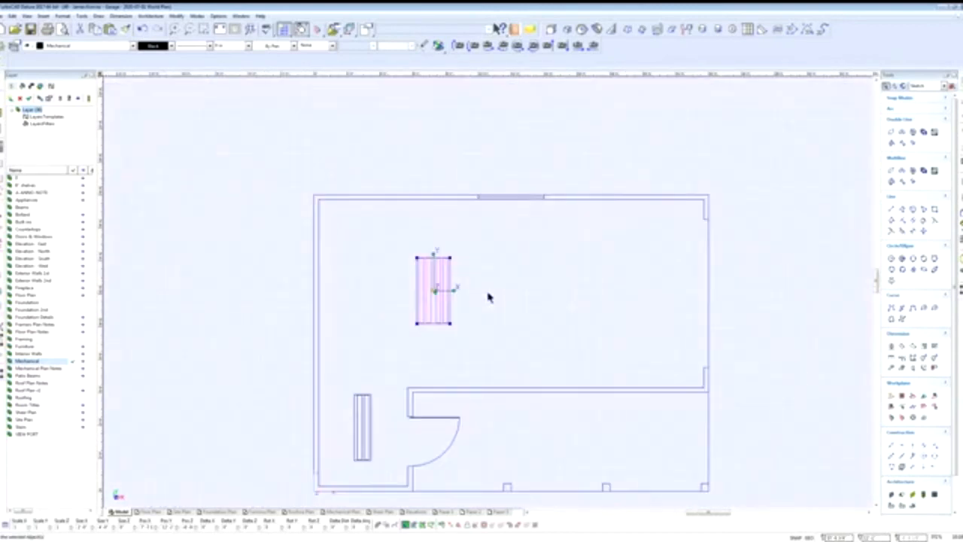
pyautogui.scroll(2, 488, 297)
pyautogui.scroll(-2, 496, 297)
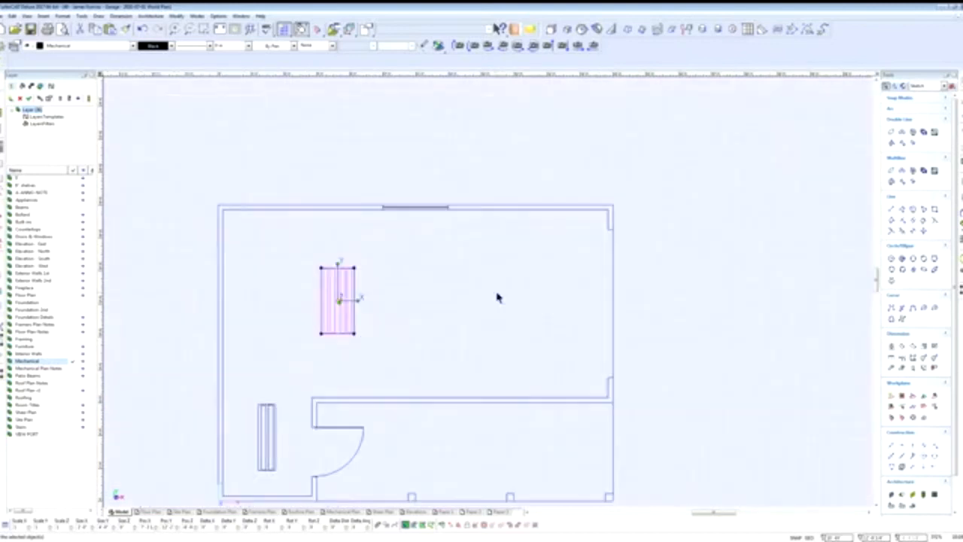
# Step: Move the lower outlet symbol with its 05 tag from the existing garage drawing into the right half of the new plan's main room
pyautogui.scroll(2, 530, 297)
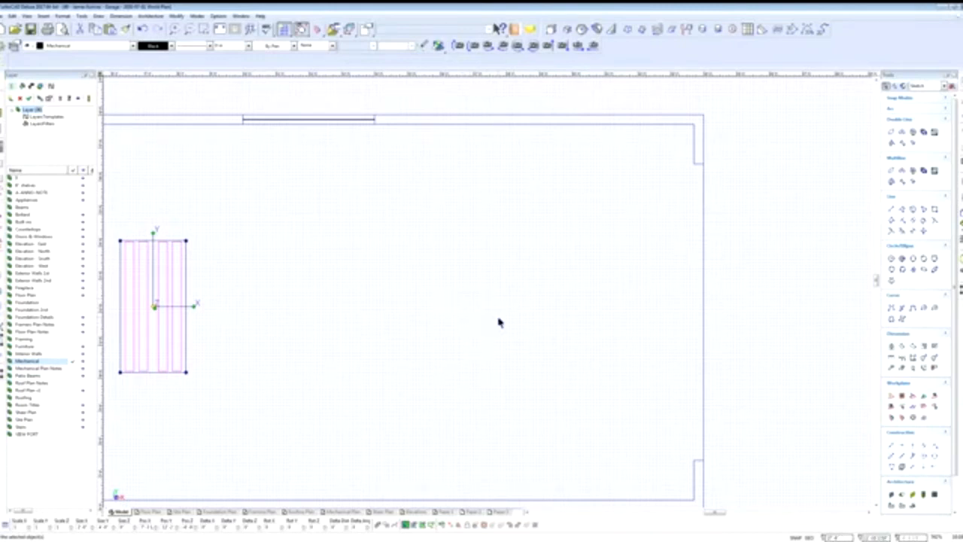
pyautogui.scroll(-6, 498, 322)
pyautogui.scroll(-2, 487, 297)
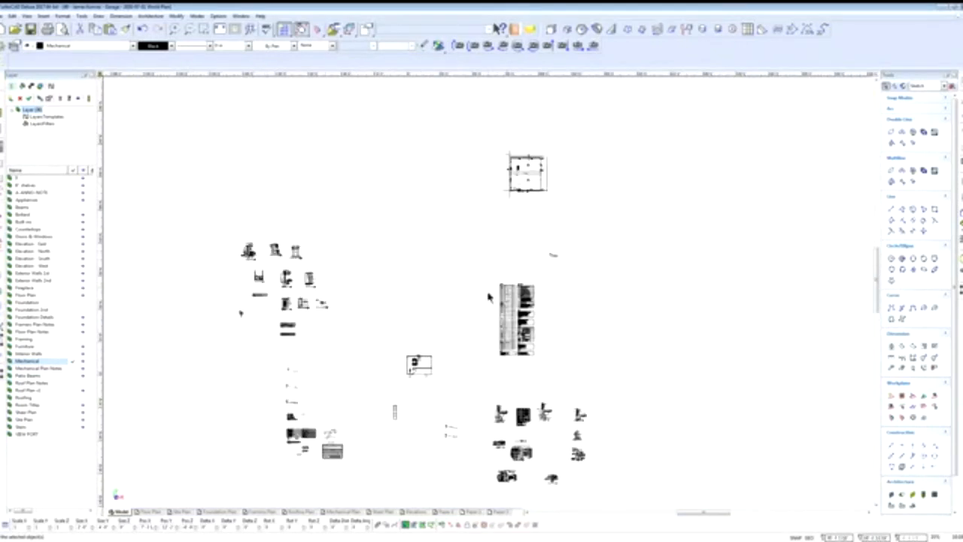
pyautogui.scroll(6, 533, 175)
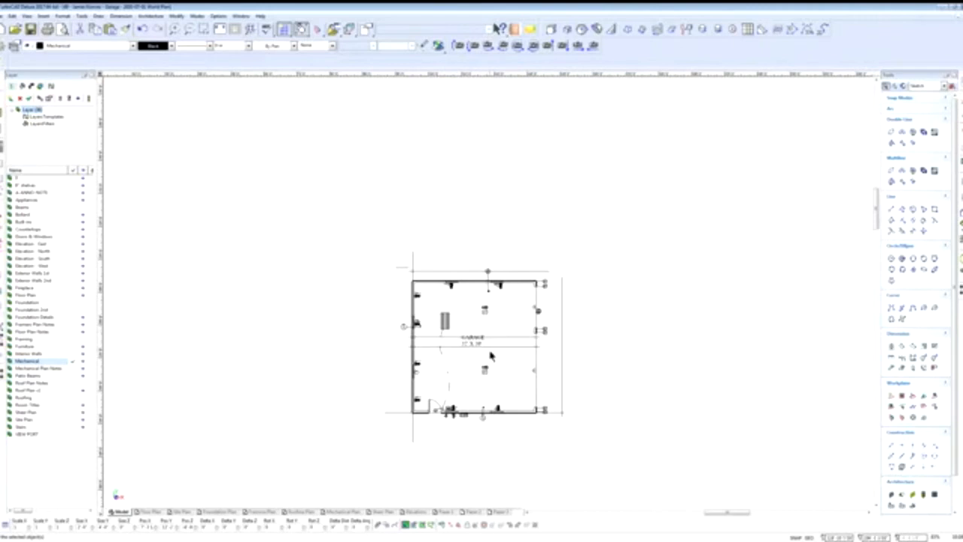
pyautogui.scroll(5, 490, 355)
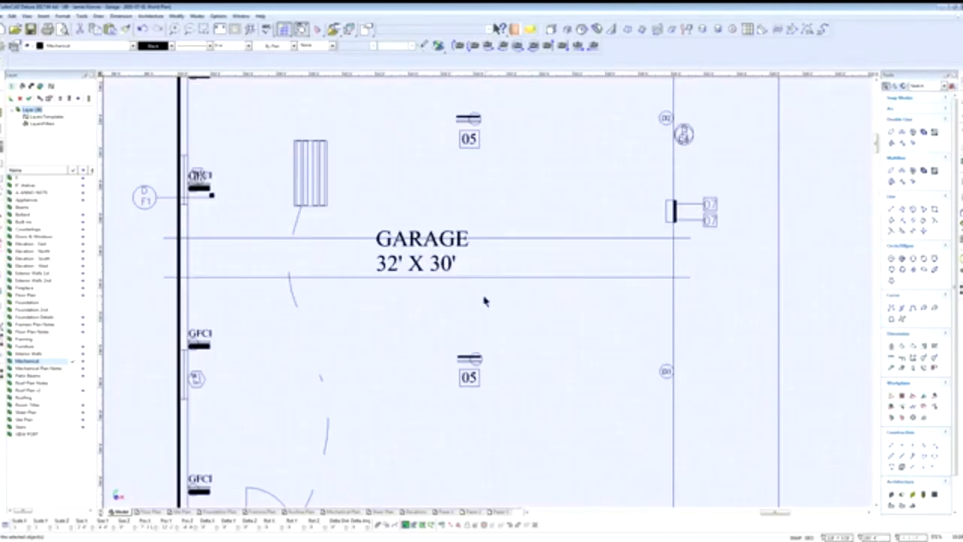
pyautogui.click(468, 380)
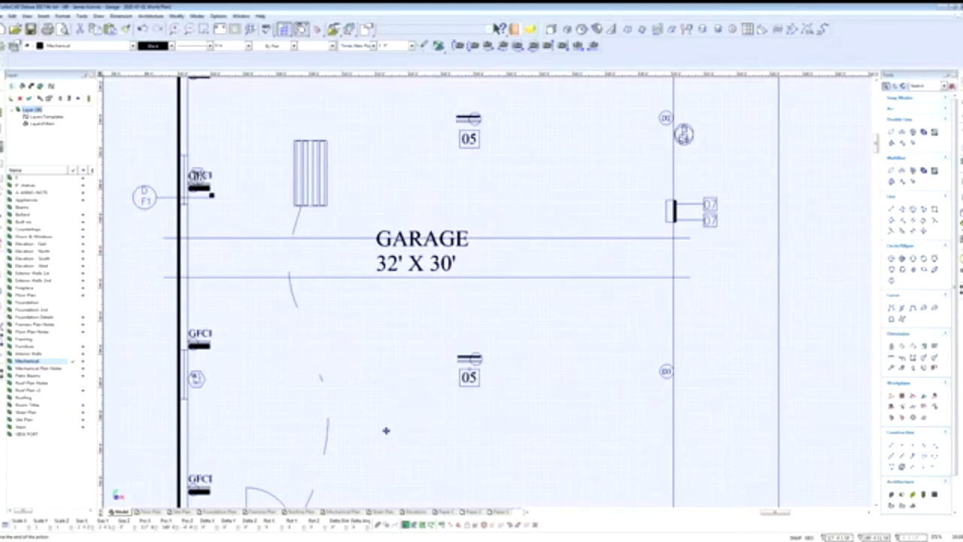
pyautogui.scroll(-8, 386, 430)
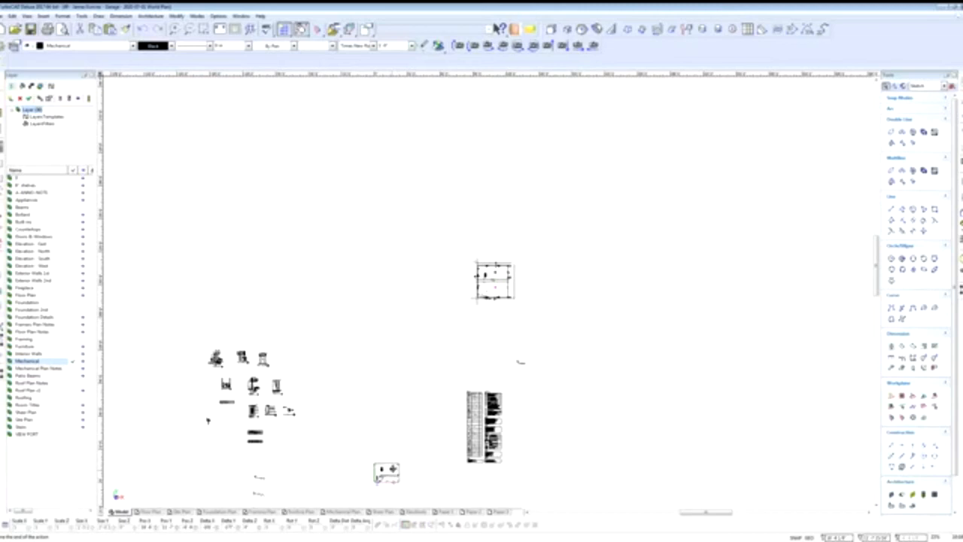
# Step: Identify the layer of the tags overlapping the existing garage's GFCI outlets and hide that Framers Plan Notes layer
pyautogui.scroll(10, 495, 275)
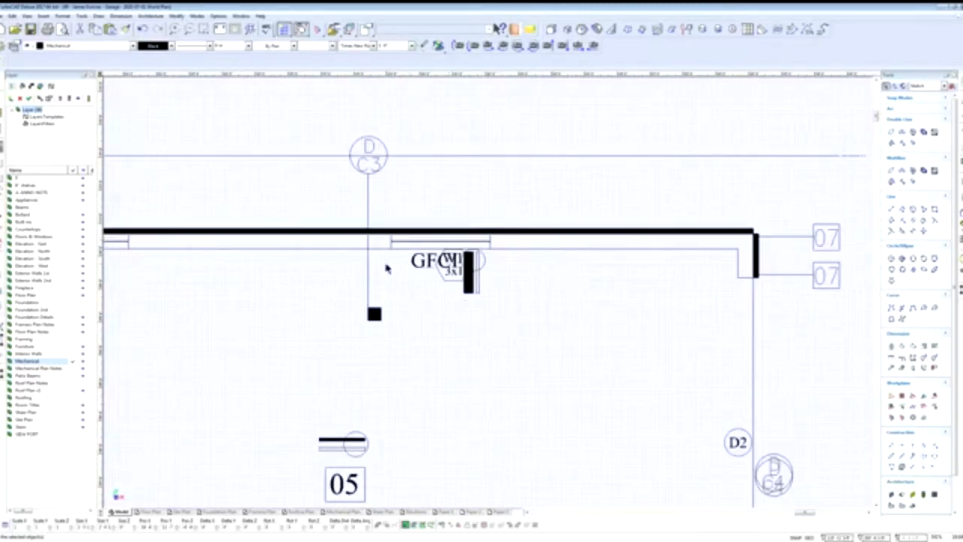
pyautogui.scroll(-2, 466, 301)
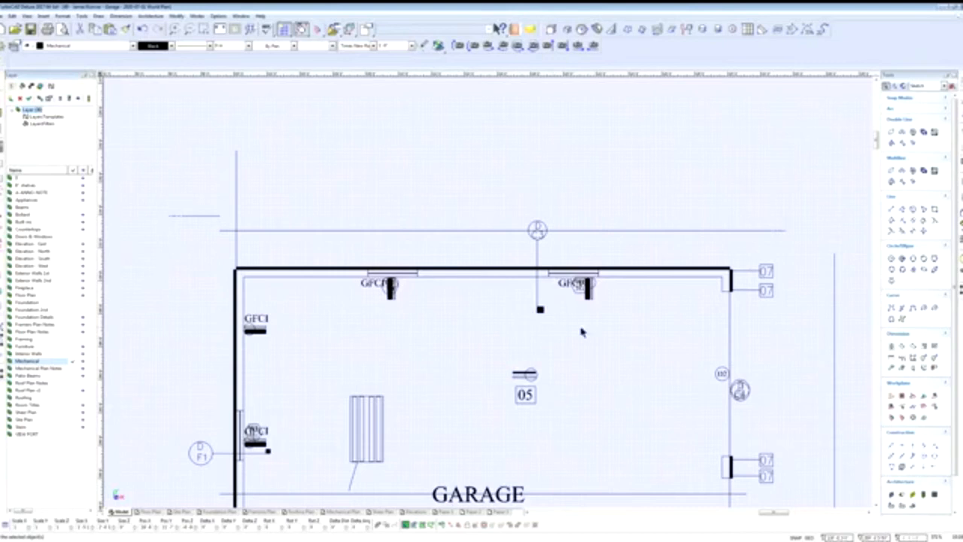
pyautogui.rightClick(752, 390)
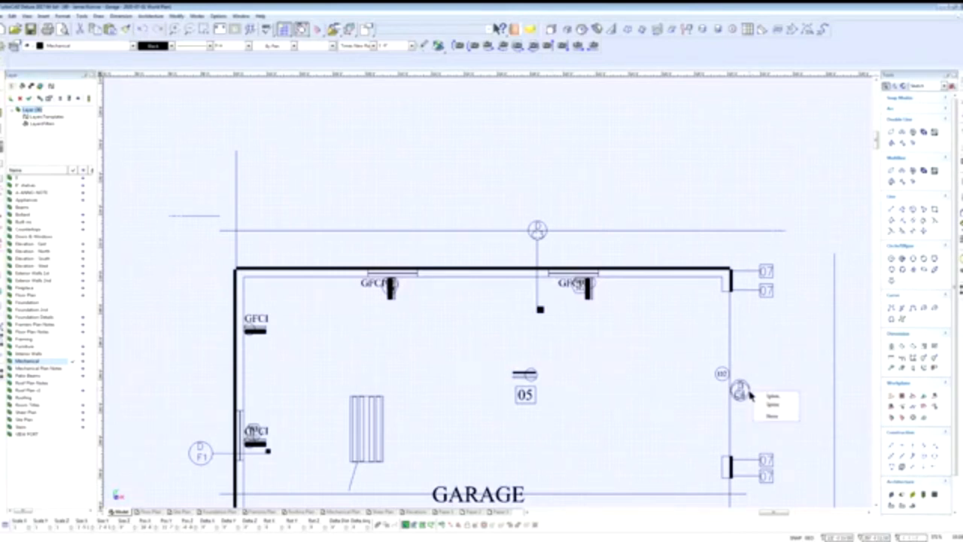
pyautogui.click(774, 409)
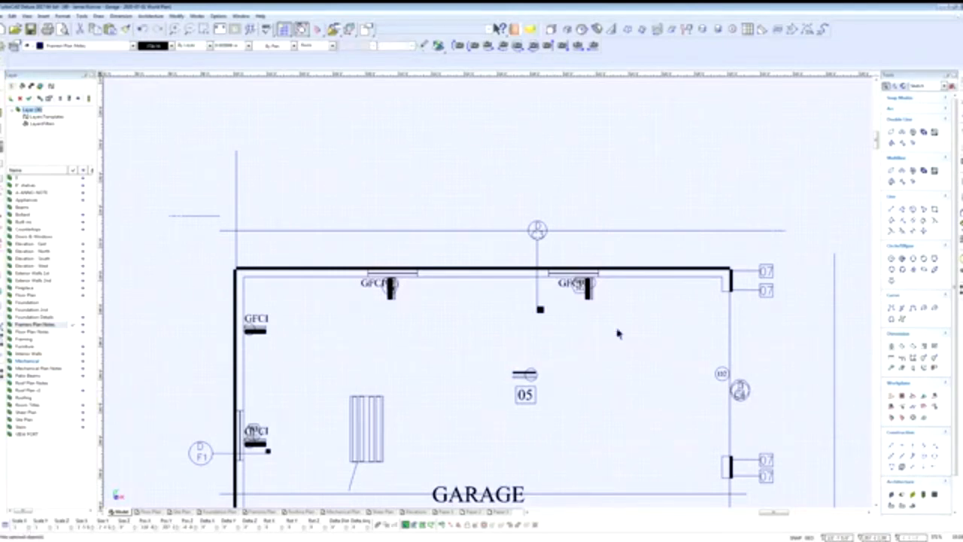
pyautogui.rightClick(577, 289)
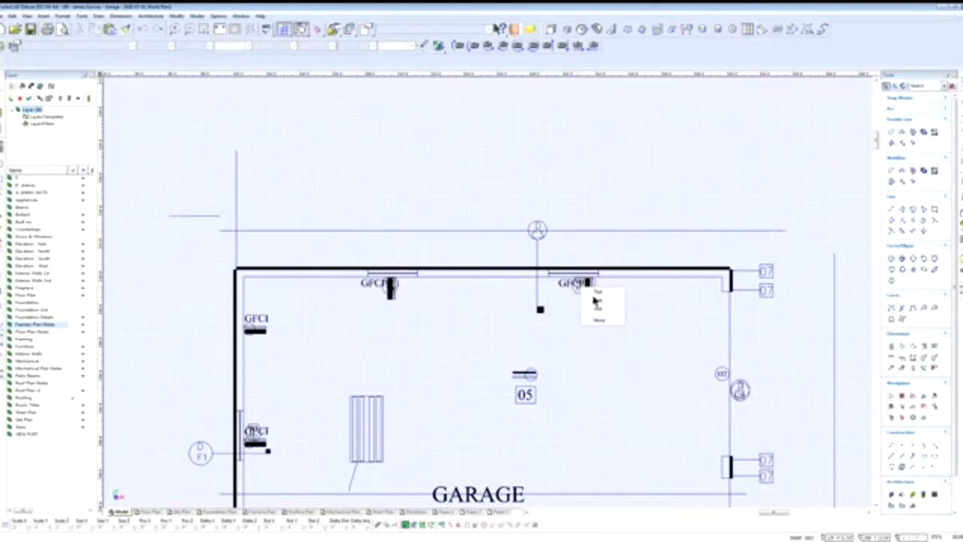
pyautogui.click(598, 303)
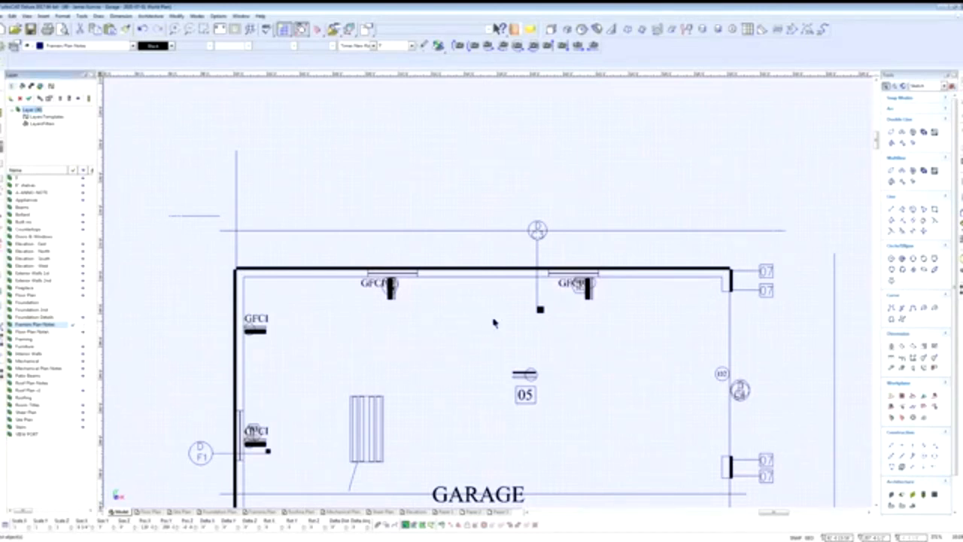
pyautogui.press('Escape')
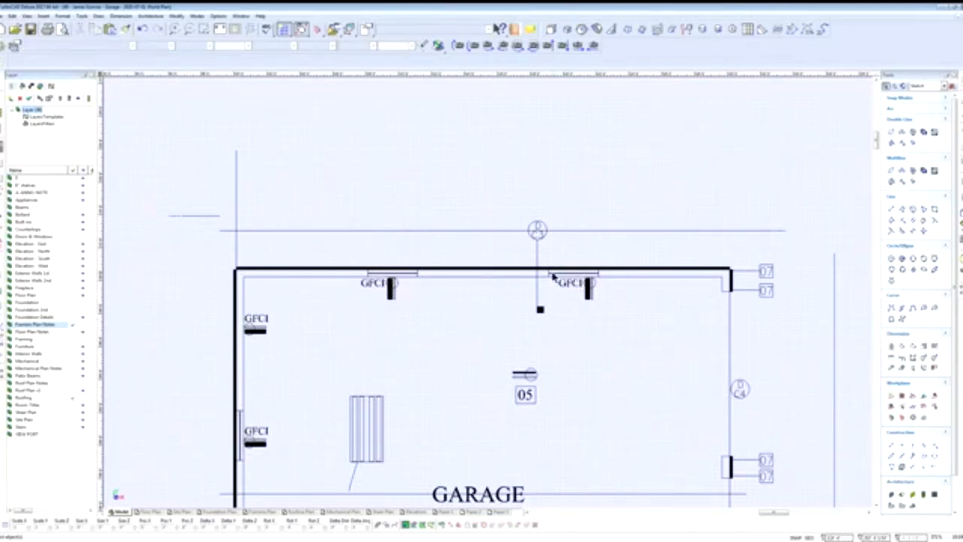
# Step: Move the existing garage's upper-wall right GFCI outlet and its uppermost left-wall GFCI outlet into the new plan's main room
pyautogui.moveTo(553, 277); pyautogui.dragTo(615, 322)
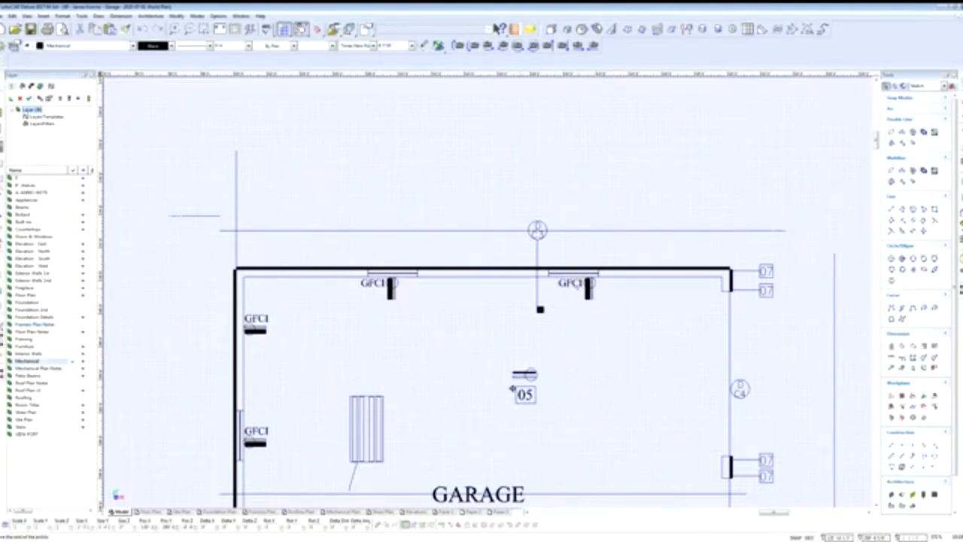
pyautogui.scroll(-5, 449, 400)
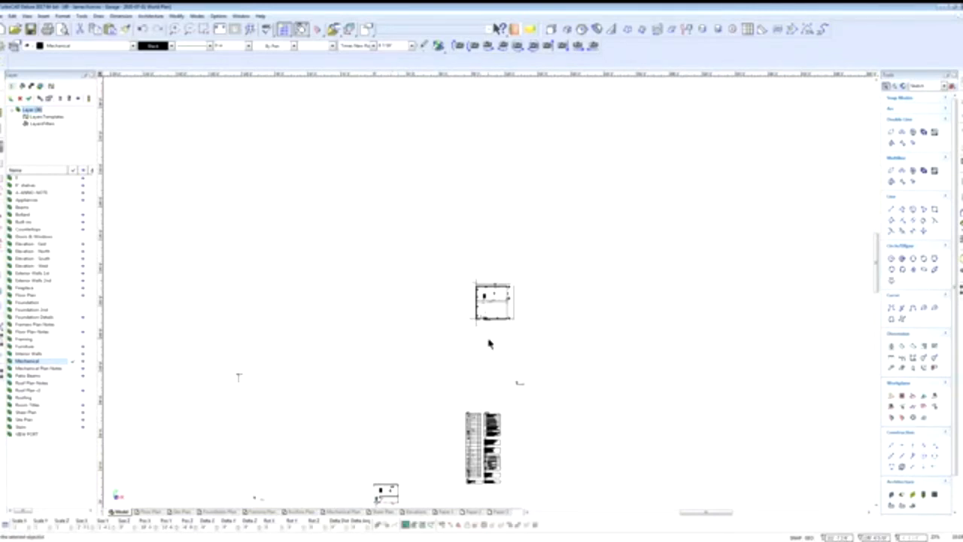
pyautogui.scroll(2, 489, 296)
pyautogui.scroll(4, 489, 295)
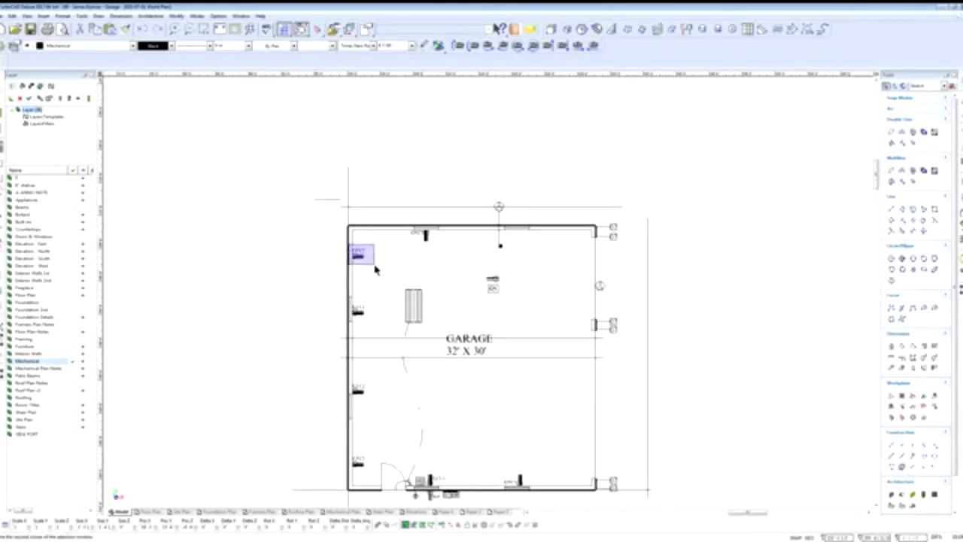
pyautogui.scroll(-5, 485, 296)
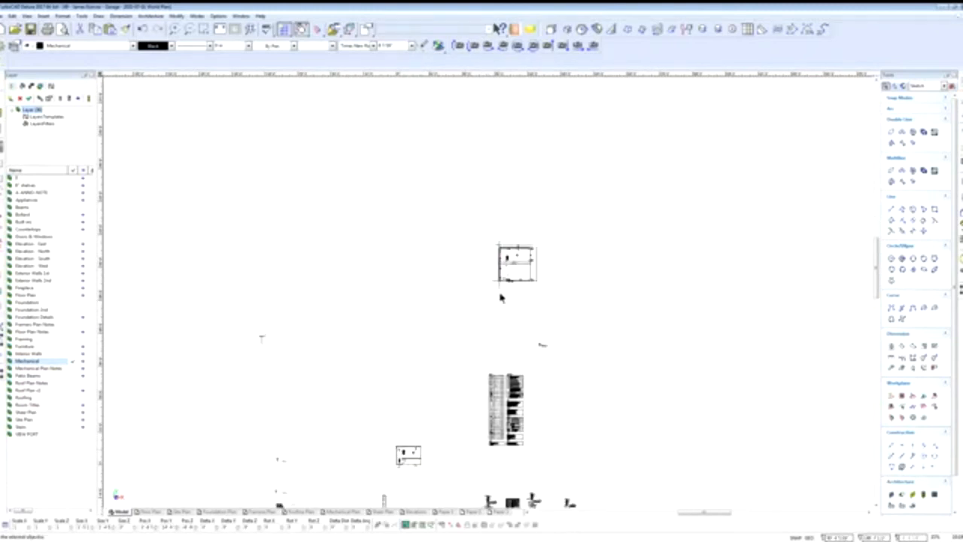
# Step: Move the right-hand GFCI outlet on the existing garage's lower wall into the new plan's main room
pyautogui.scroll(5, 489, 296)
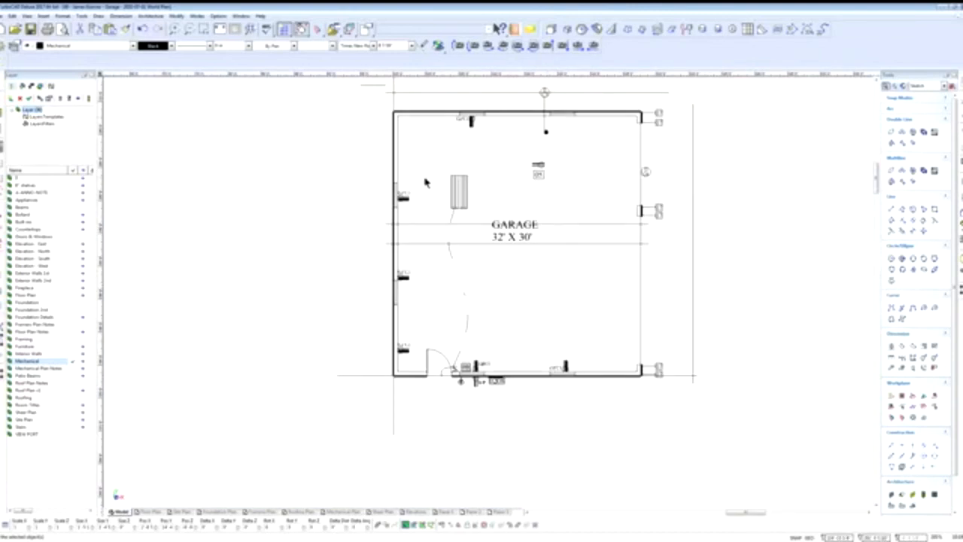
pyautogui.moveTo(542, 353); pyautogui.dragTo(572, 378)
pyautogui.scroll(-2, 485, 301)
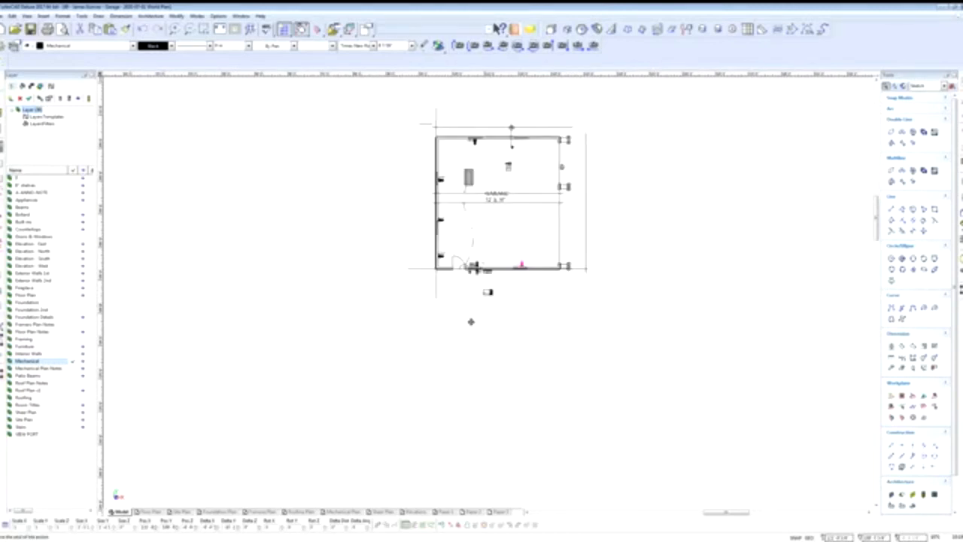
pyautogui.scroll(-2, 471, 322)
pyautogui.scroll(-2, 475, 297)
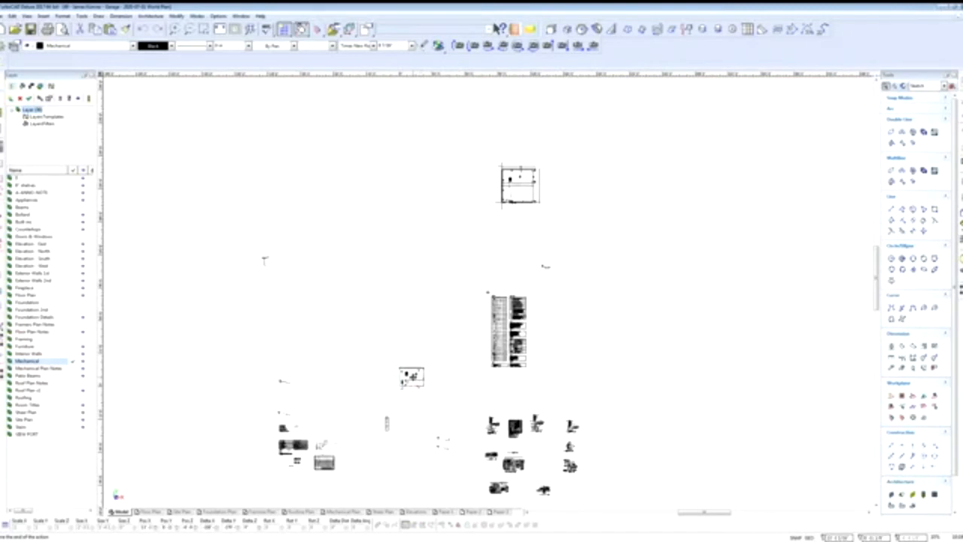
# Step: Move the WP outlet from the existing garage's lower wall to just below the right end of the new plan's partition wall
pyautogui.scroll(2, 488, 297)
pyautogui.scroll(6, 487, 297)
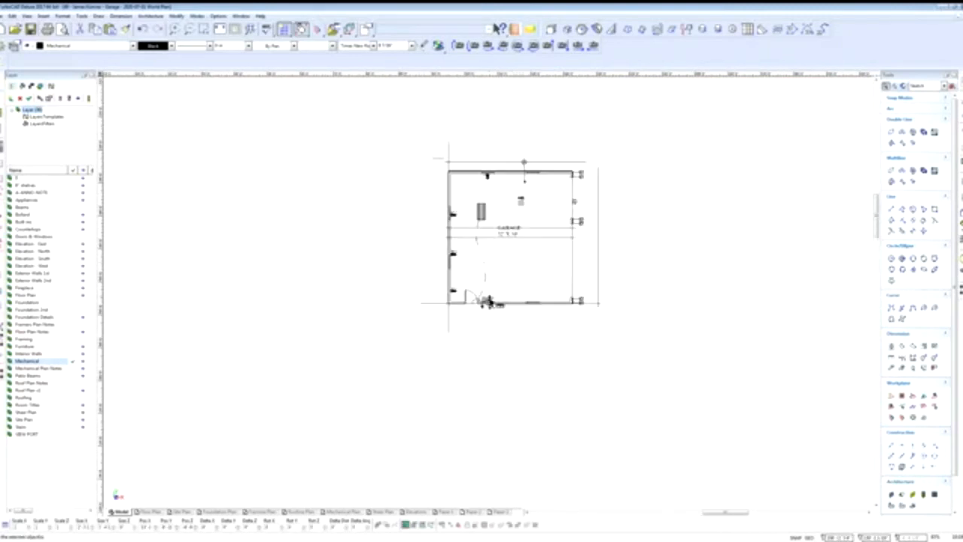
pyautogui.scroll(-2, 488, 297)
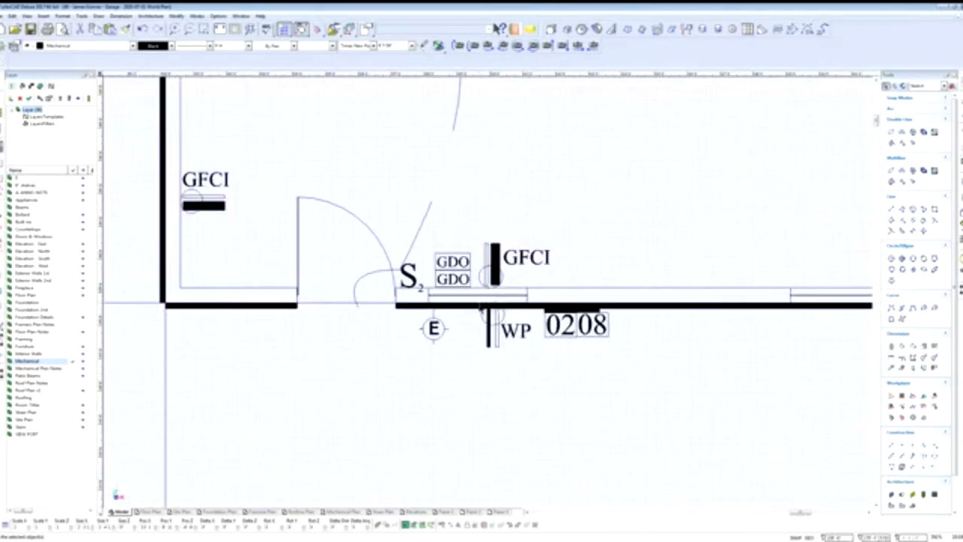
pyautogui.moveTo(473, 299); pyautogui.dragTo(537, 364)
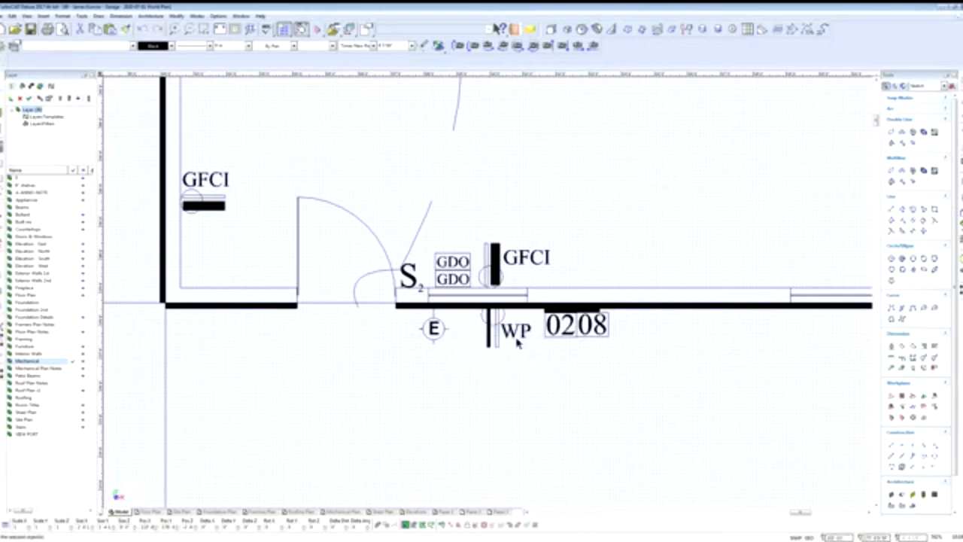
pyautogui.click(505, 325)
pyautogui.scroll(-1, 452, 410)
pyautogui.scroll(-6, 452, 410)
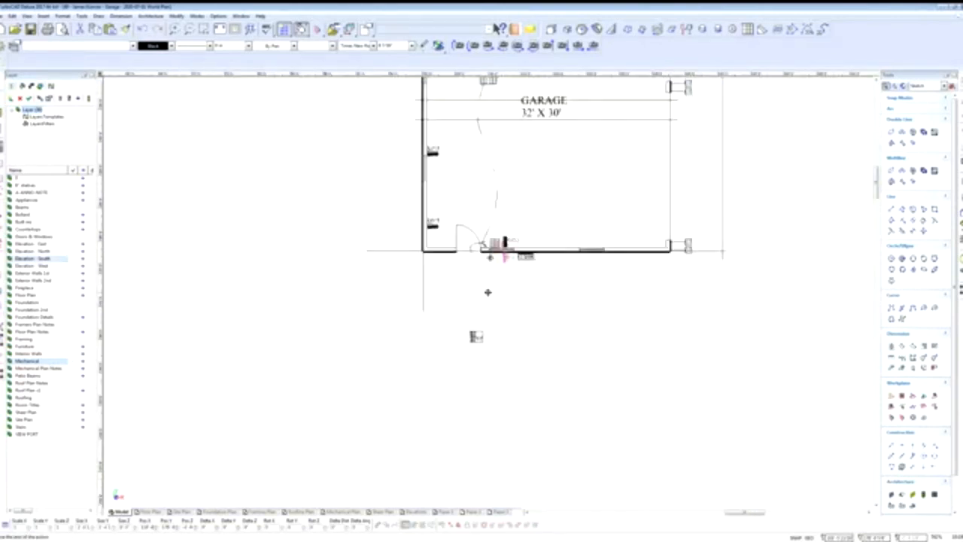
pyautogui.scroll(6, 489, 292)
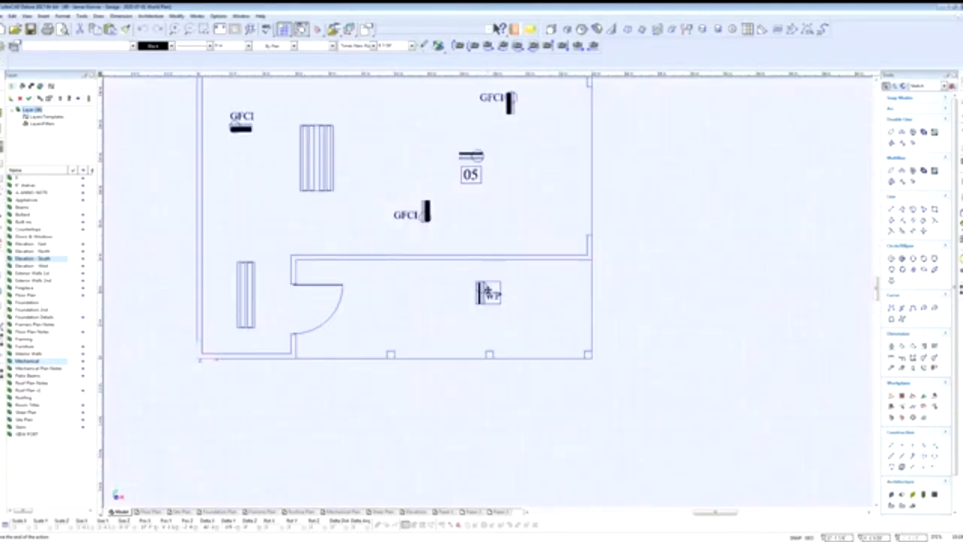
pyautogui.scroll(-3, 489, 292)
pyautogui.scroll(3, 477, 326)
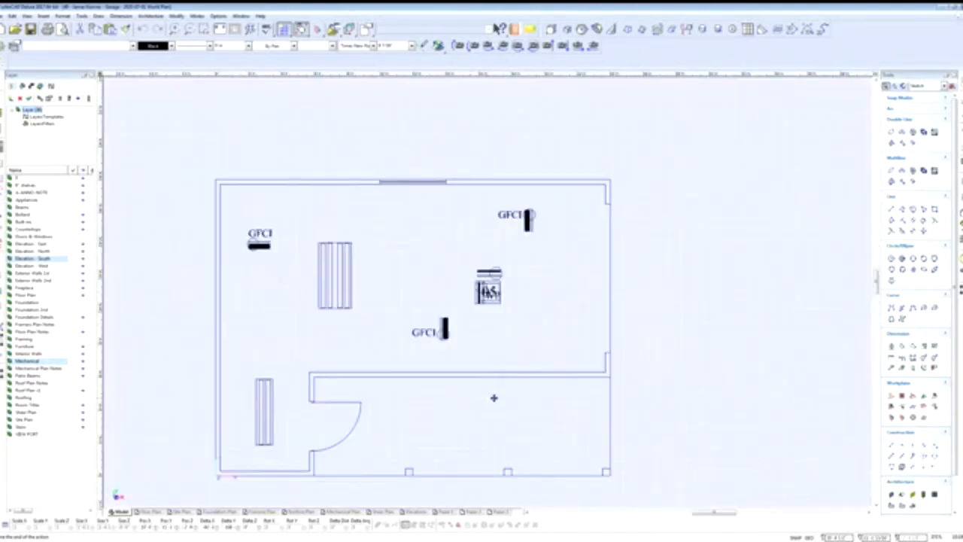
pyautogui.scroll(-3, 485, 289)
pyautogui.scroll(3, 480, 290)
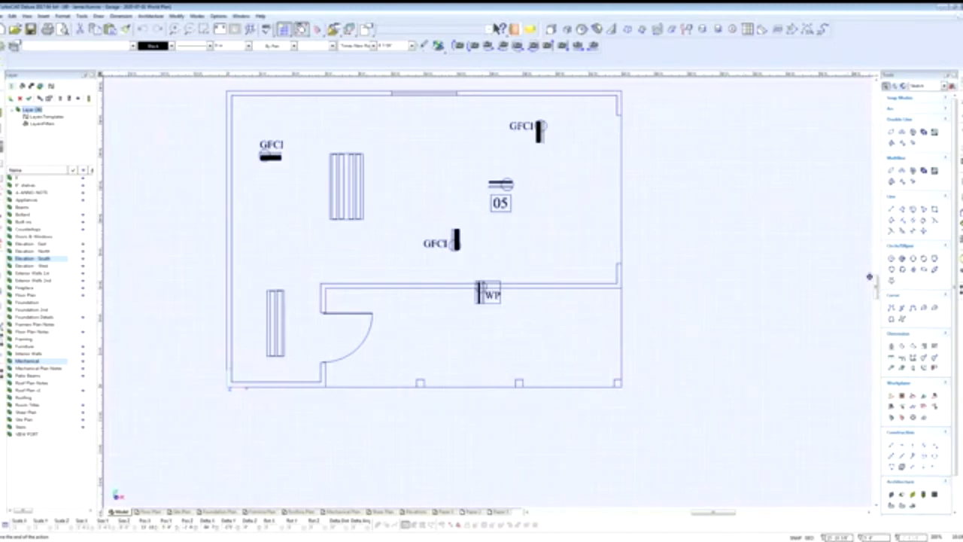
pyautogui.click(599, 300)
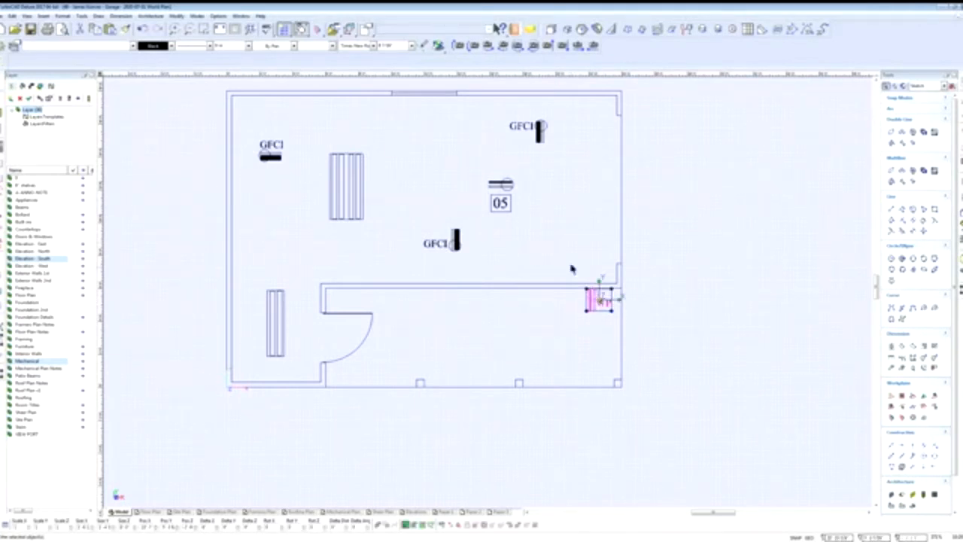
# Step: Move the upper-right GFCI outlet against the upper wall right of the window, and copy it along the wall to the window's left
pyautogui.moveTo(506, 108); pyautogui.dragTo(564, 170)
pyautogui.press('space')
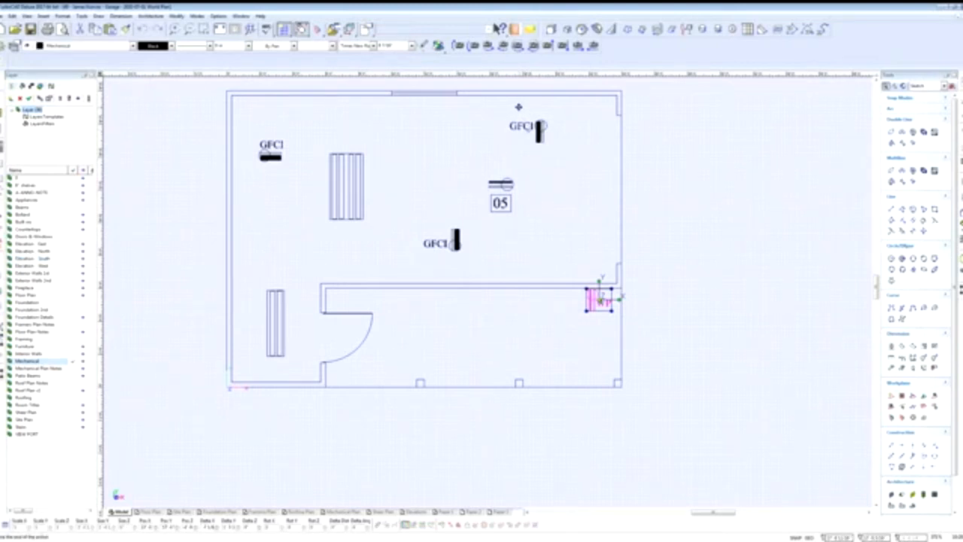
pyautogui.click(518, 107)
pyautogui.click(459, 527)
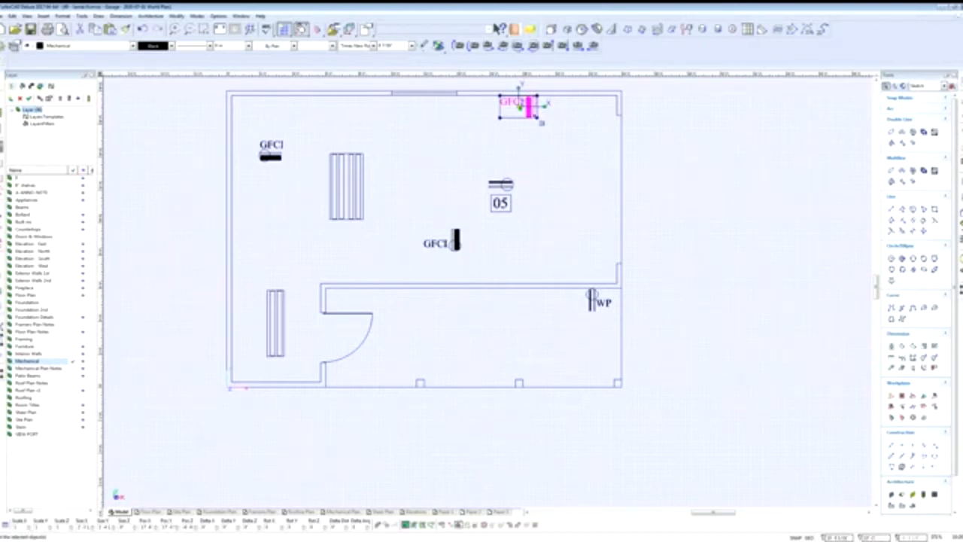
pyautogui.click(540, 106)
pyautogui.click(340, 110)
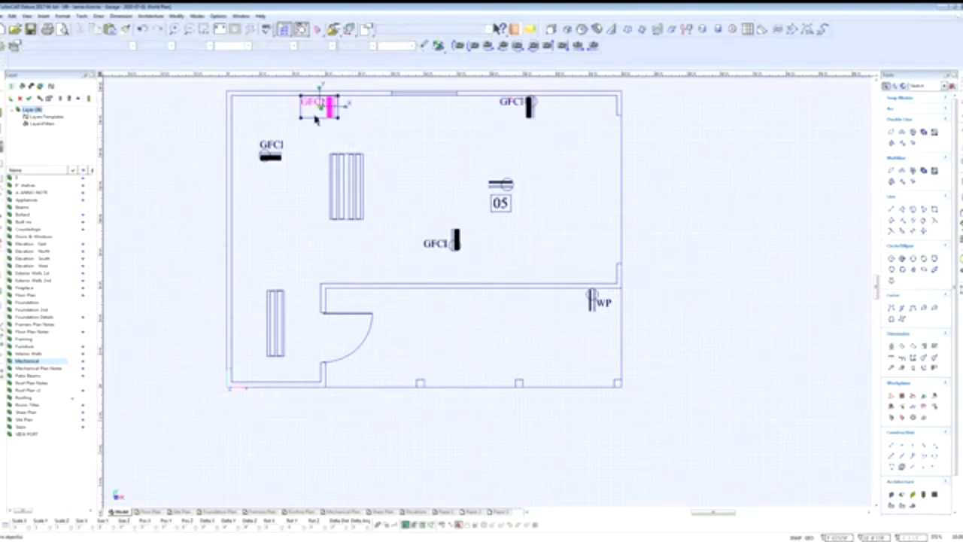
# Step: Copy the left GFCI outlet onto the left wall just above the small room, and move the original against that wall farther up
pyautogui.moveTo(249, 132); pyautogui.dragTo(302, 185)
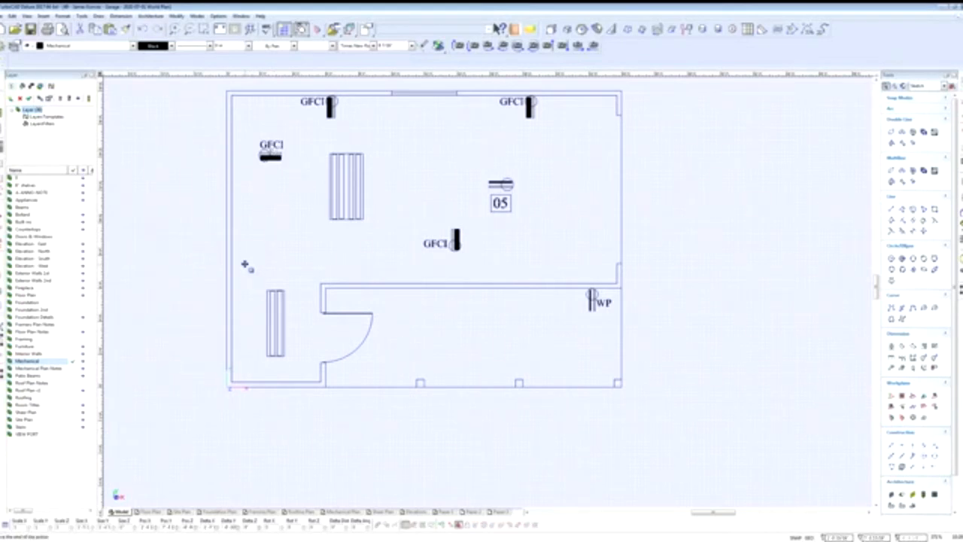
pyautogui.keyDown('ctrl'); pyautogui.click(244, 264); pyautogui.keyUp('ctrl')
pyautogui.moveTo(249, 117); pyautogui.dragTo(306, 196)
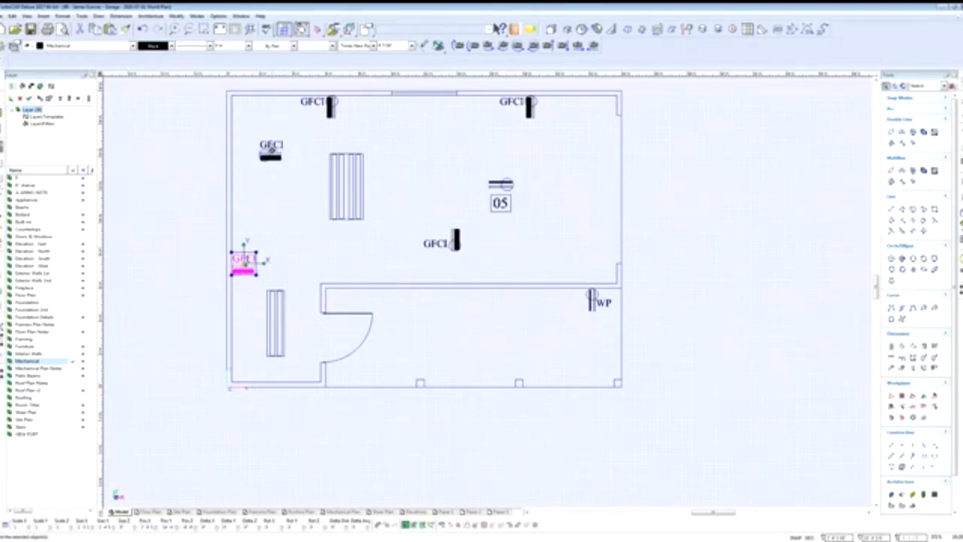
pyautogui.click(268, 149)
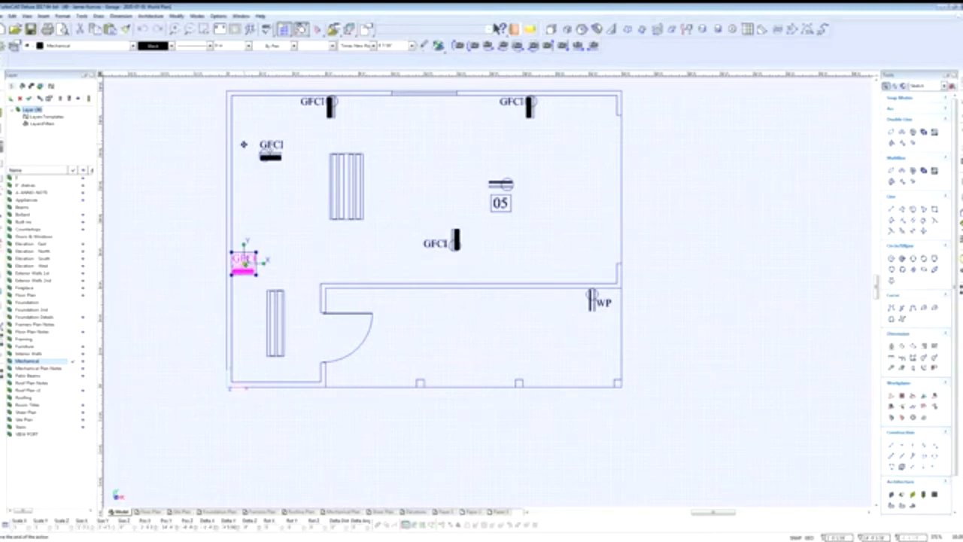
pyautogui.moveTo(268, 150); pyautogui.dragTo(243, 144)
# Step: Move the loose GFCI outlet against the upper side of the partition wall near its right end, and copy it to the wall's left part
pyautogui.moveTo(411, 219); pyautogui.dragTo(473, 267)
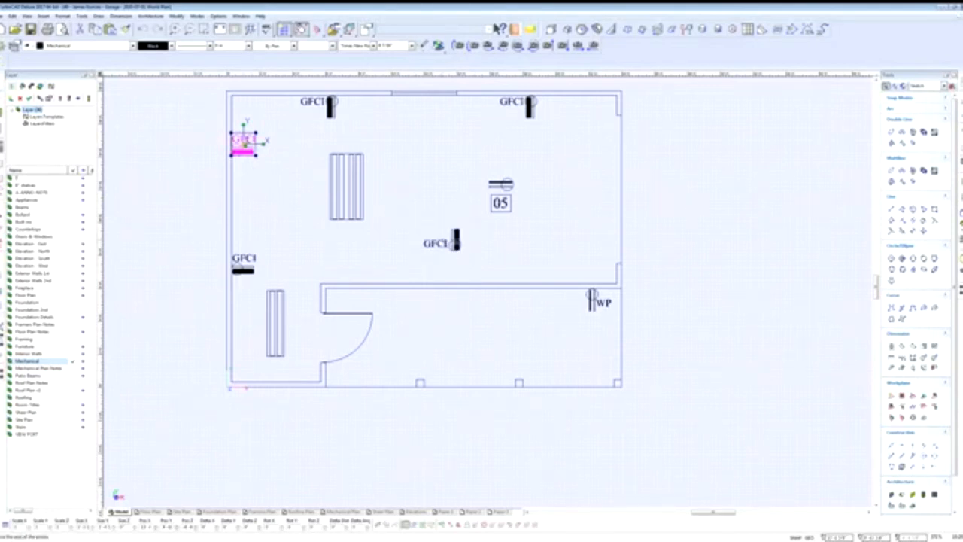
pyautogui.click(579, 272)
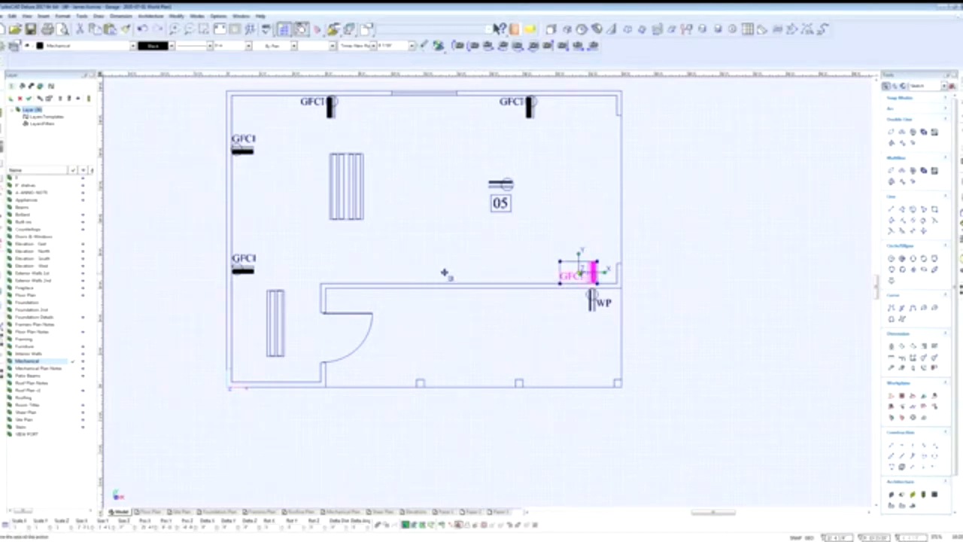
pyautogui.click(397, 272)
pyautogui.scroll(-2, 489, 286)
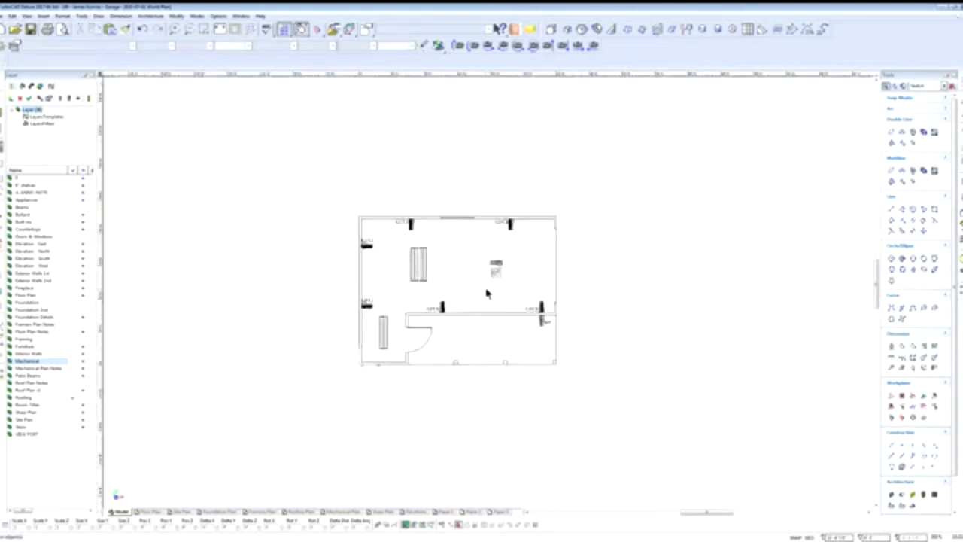
pyautogui.scroll(2, 489, 295)
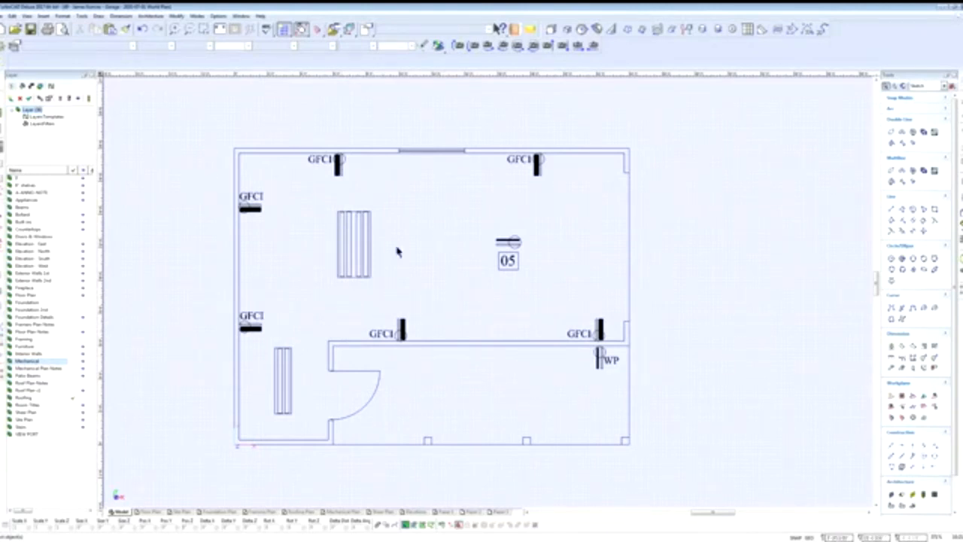
# Step: Copy the S2 switch symbol beside the existing garage's door into the new plan's small room, just left of the wall above its door
pyautogui.scroll(-2, 488, 296)
pyautogui.scroll(-3, 487, 296)
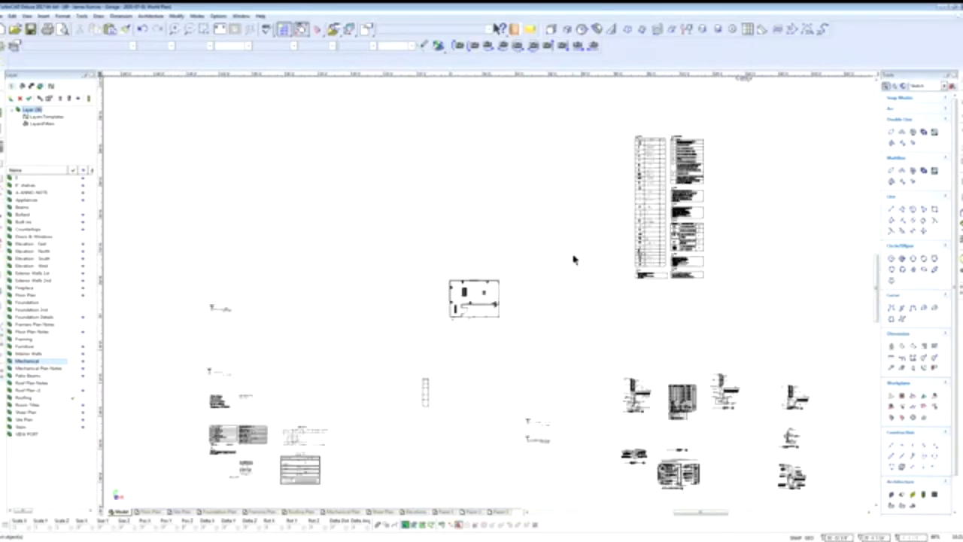
pyautogui.scroll(-1, 572, 258)
pyautogui.scroll(3, 534, 133)
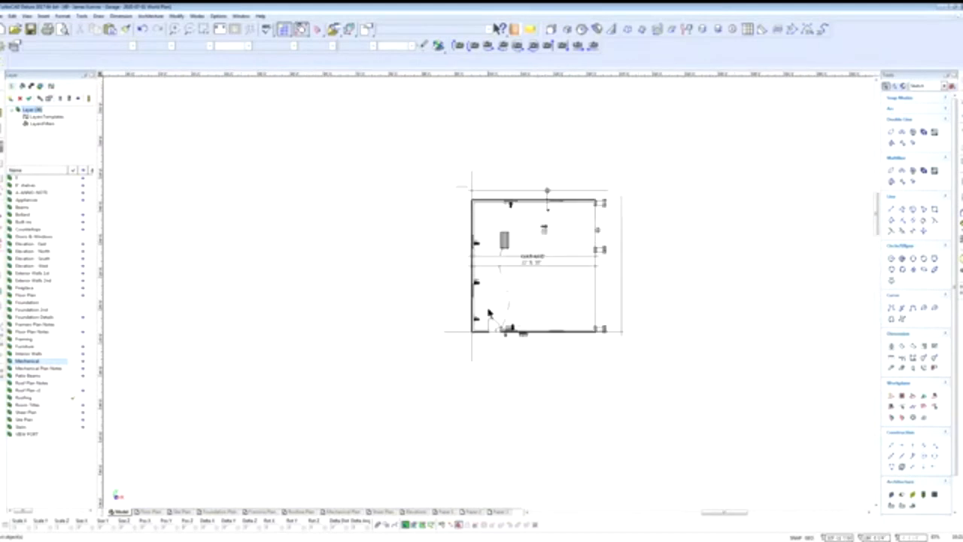
pyautogui.scroll(4, 497, 308)
pyautogui.scroll(2, 485, 301)
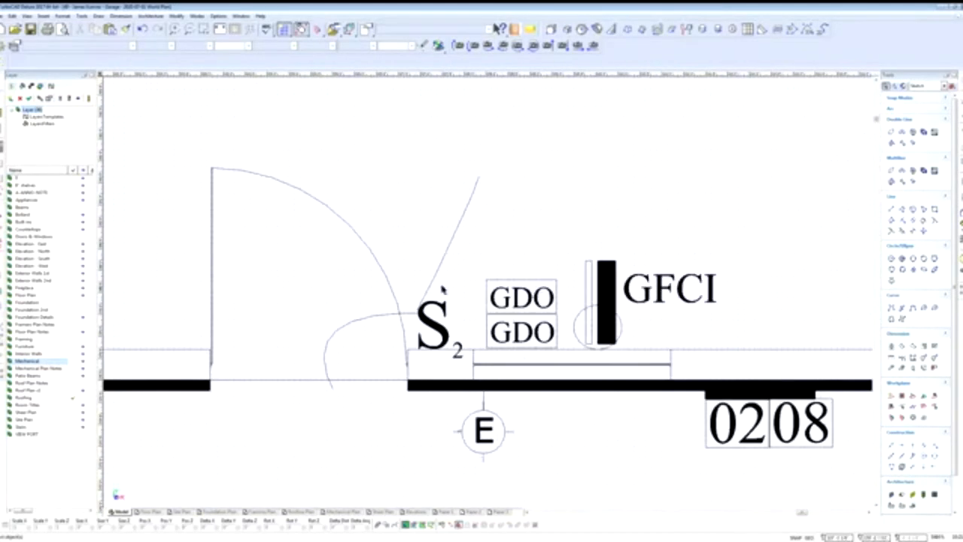
pyautogui.click(412, 291)
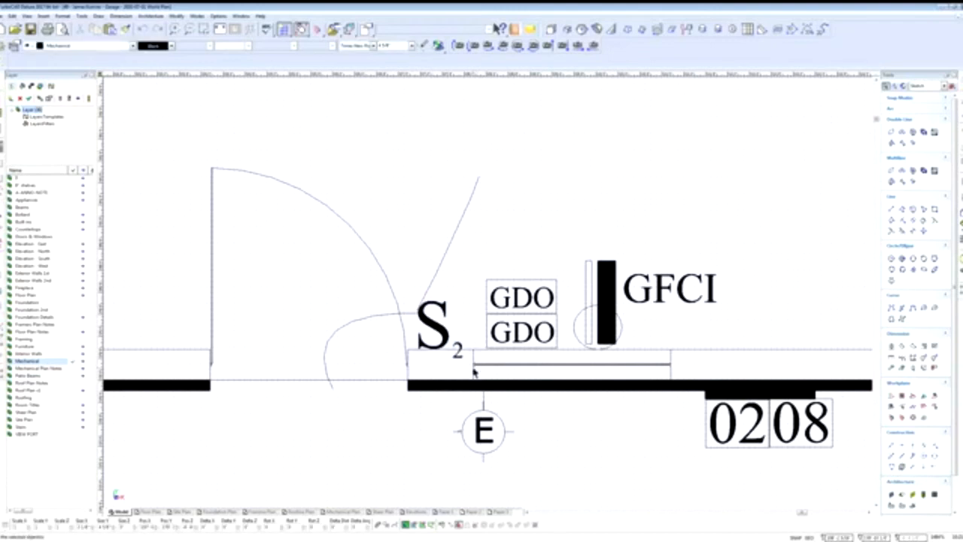
pyautogui.moveTo(390, 250); pyautogui.dragTo(475, 380)
pyautogui.click(476, 382)
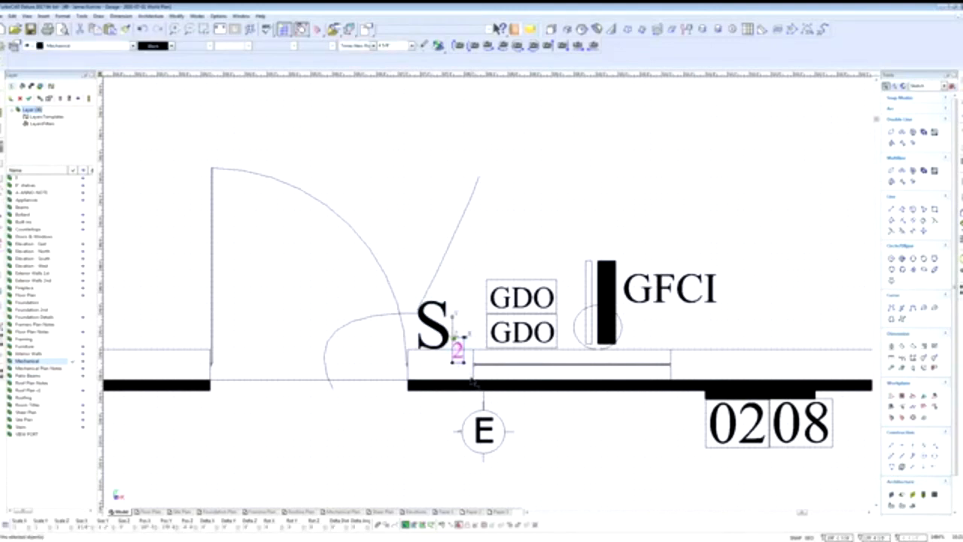
pyautogui.scroll(-6, 485, 298)
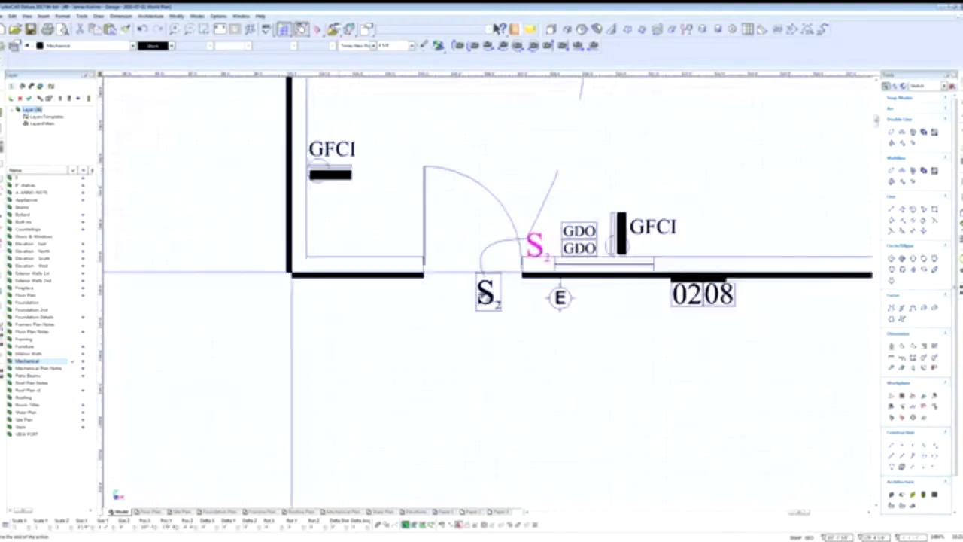
pyautogui.scroll(-1, 440, 351)
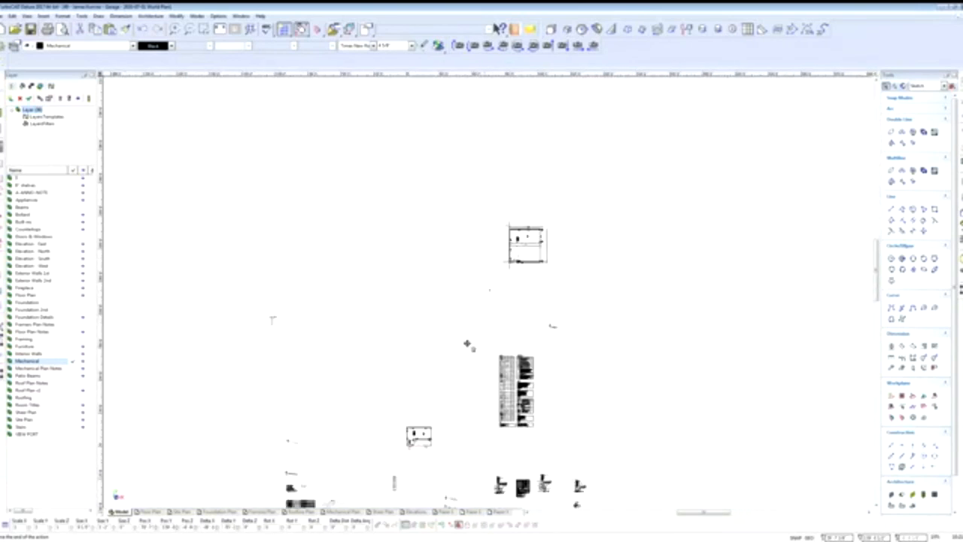
pyautogui.scroll(3, 415, 441)
pyautogui.scroll(3, 488, 292)
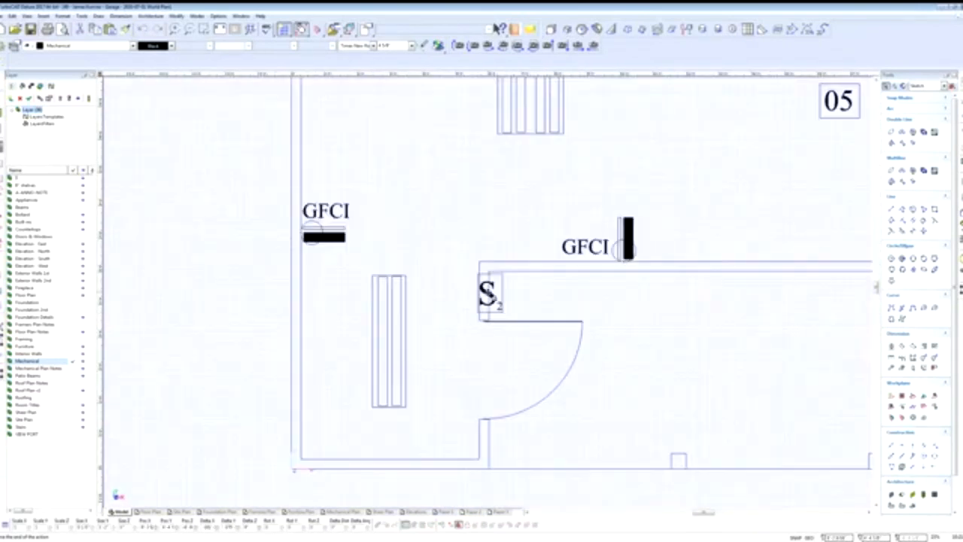
pyautogui.click(450, 285)
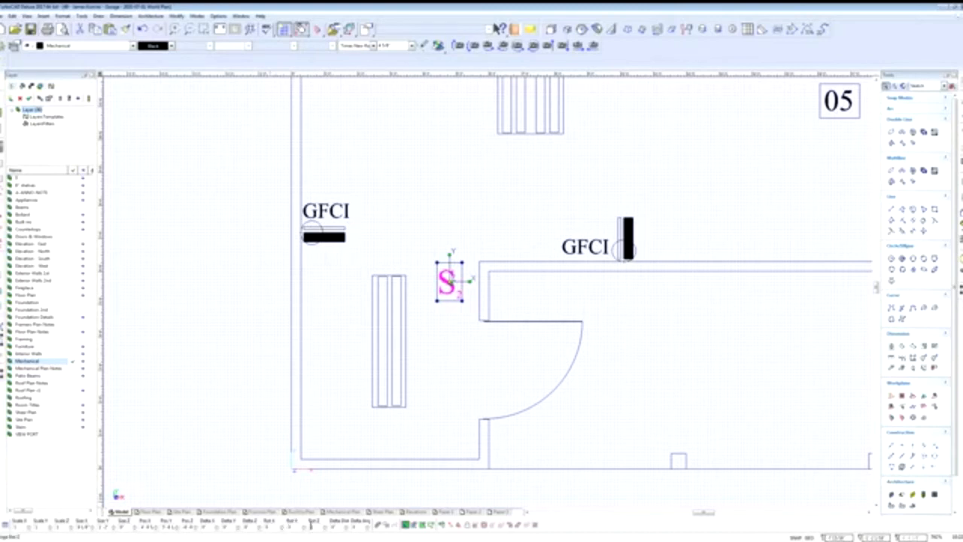
# Step: Rotate the copied S2 switch a quarter turn counter-clockwise and move it against the small room's right wall above the door
pyautogui.press('Return')
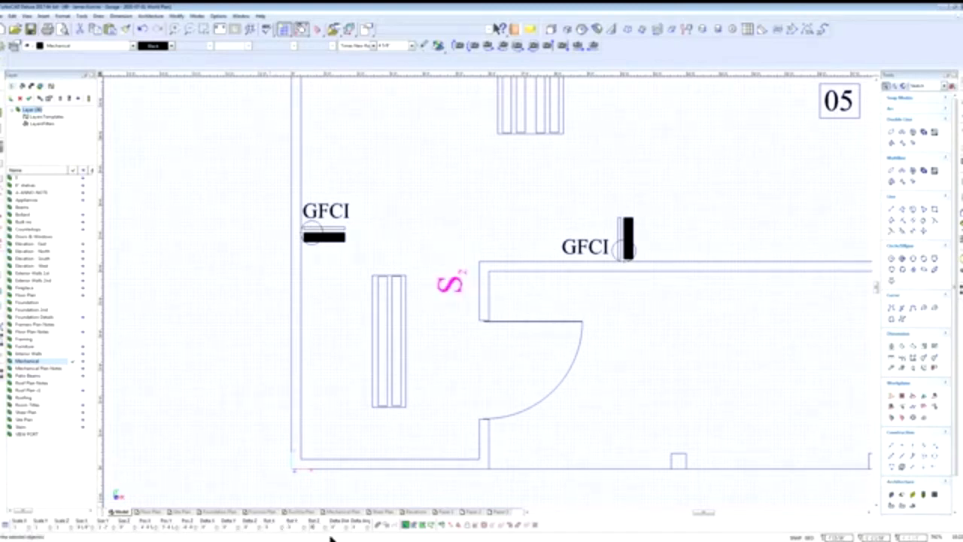
pyautogui.click(449, 285)
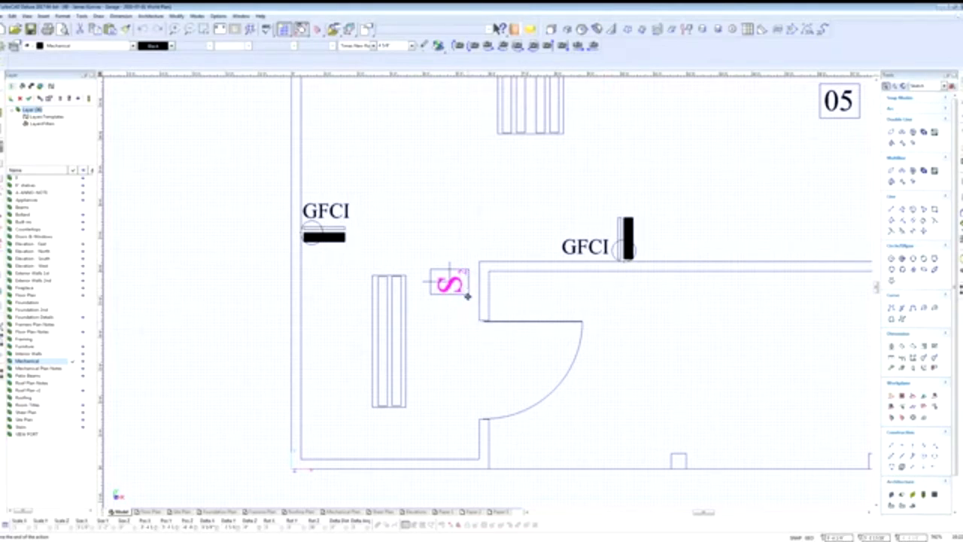
pyautogui.moveTo(466, 297); pyautogui.dragTo(484, 314)
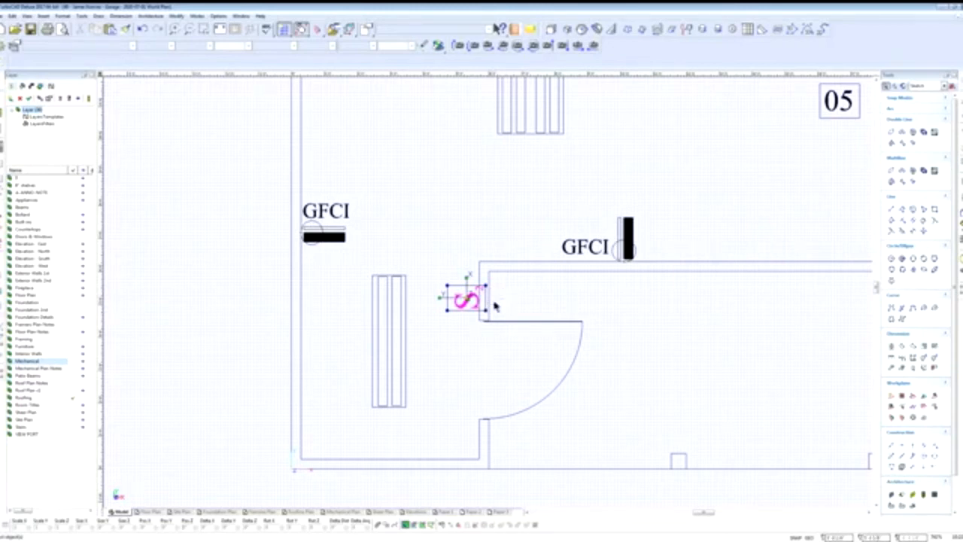
pyautogui.moveTo(580, 313)
pyautogui.mouseDown()
pyautogui.moveTo(512, 289)
pyautogui.moveTo(582, 311)
pyautogui.mouseUp()
pyautogui.scroll(-4, 581, 312)
pyautogui.scroll(2, 470, 322)
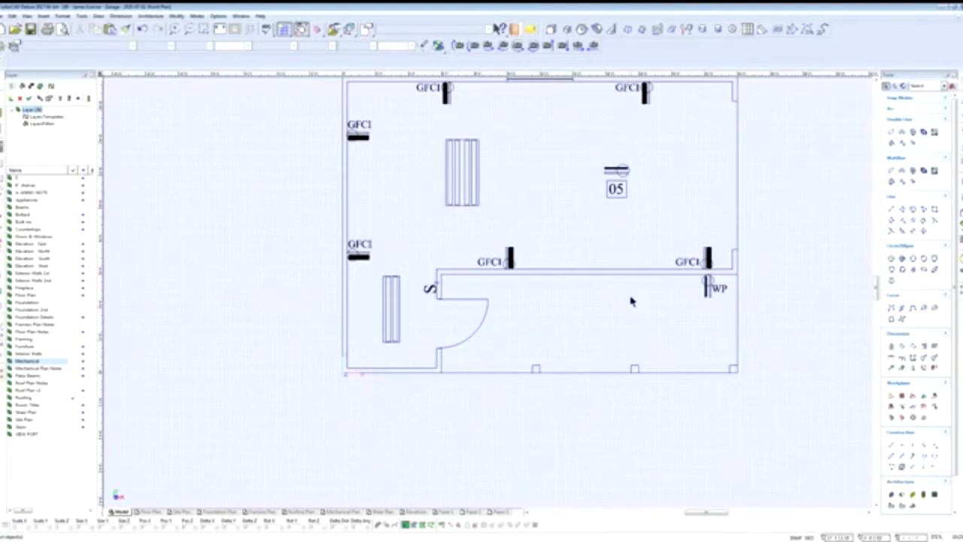
# Step: Copy the E symbol from outside the existing garage's lower wall to the outer side of the new plan's small-room lower wall
pyautogui.scroll(-2, 606, 260)
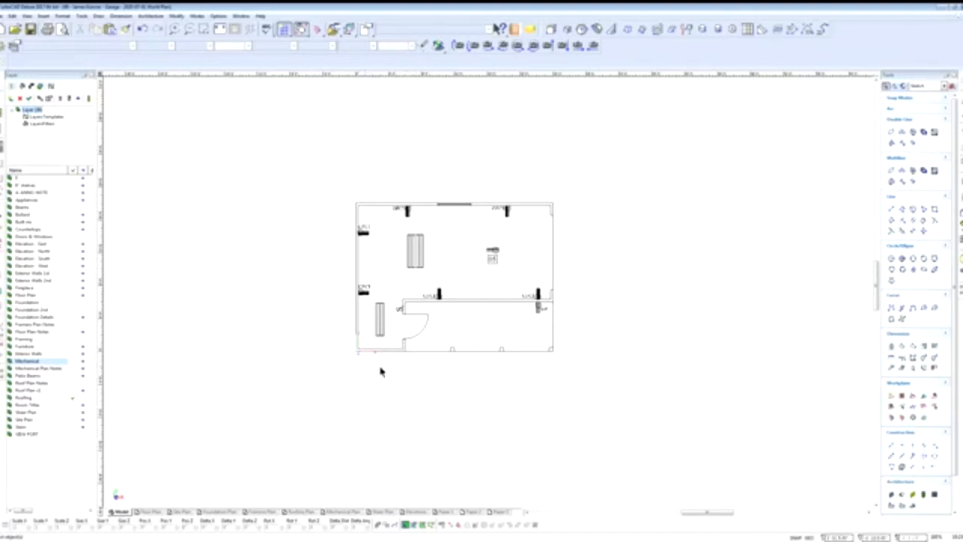
pyautogui.scroll(-2, 494, 299)
pyautogui.scroll(-3, 494, 298)
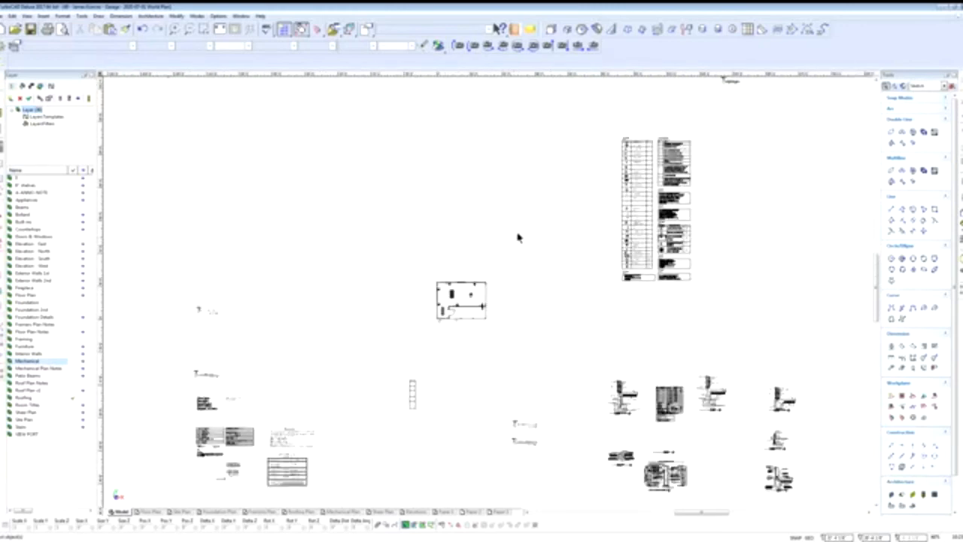
pyautogui.scroll(-2, 526, 229)
pyautogui.scroll(8, 485, 301)
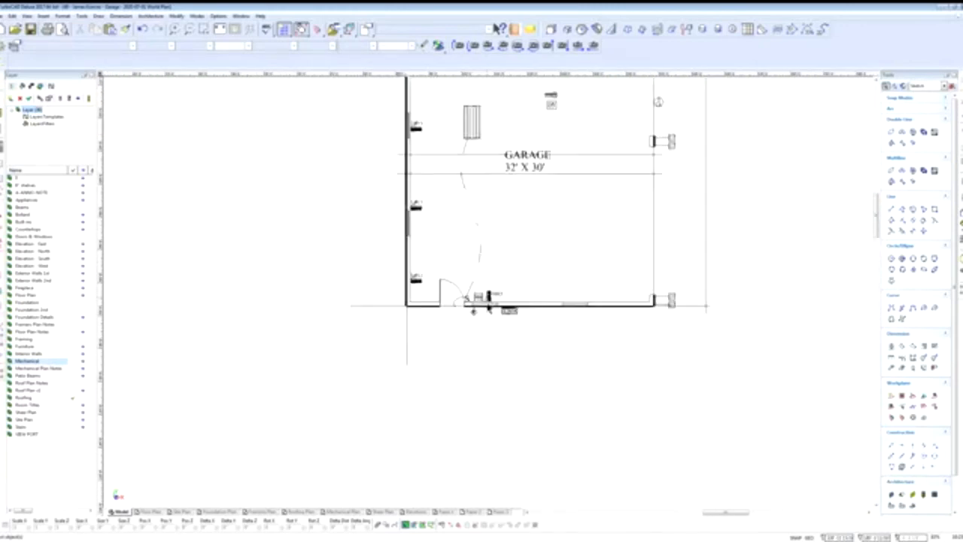
pyautogui.moveTo(471, 218); pyautogui.dragTo(562, 336)
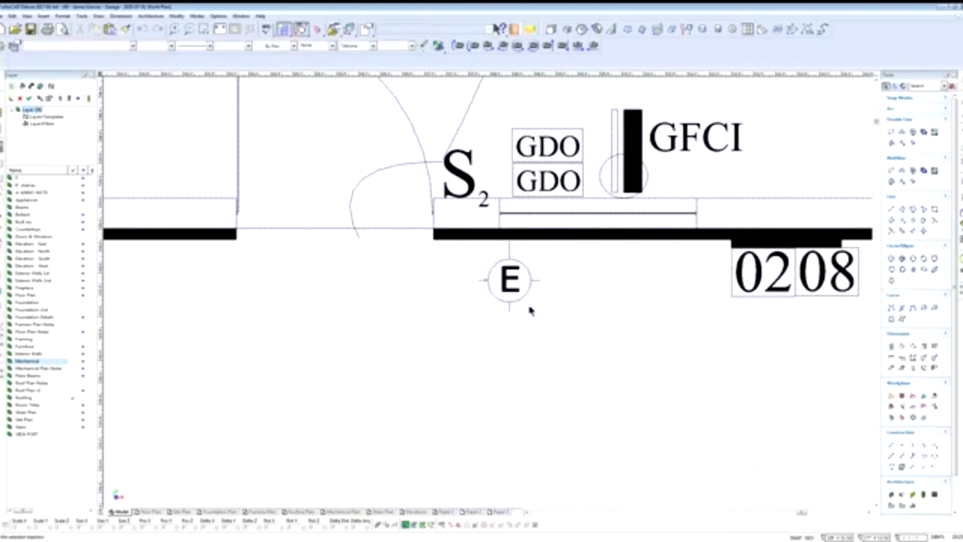
pyautogui.scroll(-10, 483, 294)
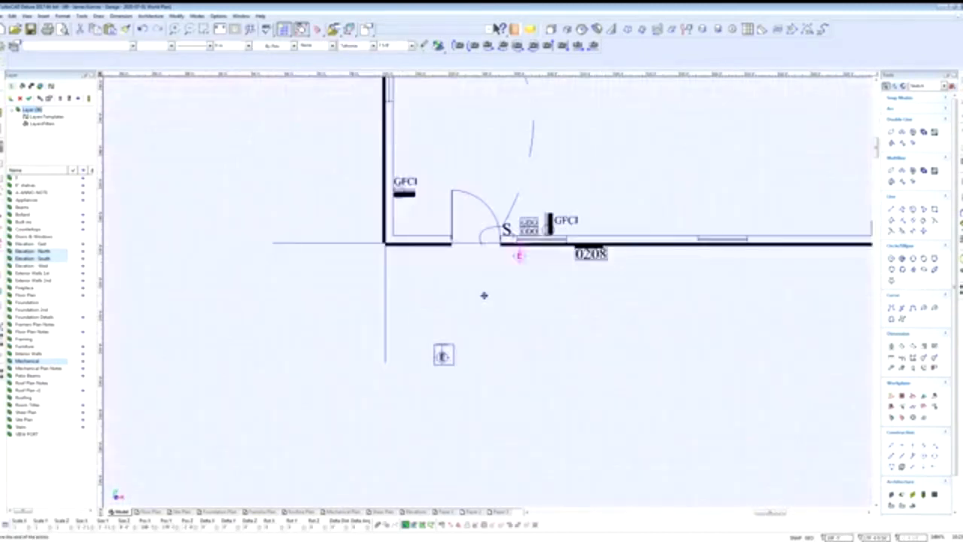
pyautogui.scroll(-3, 472, 296)
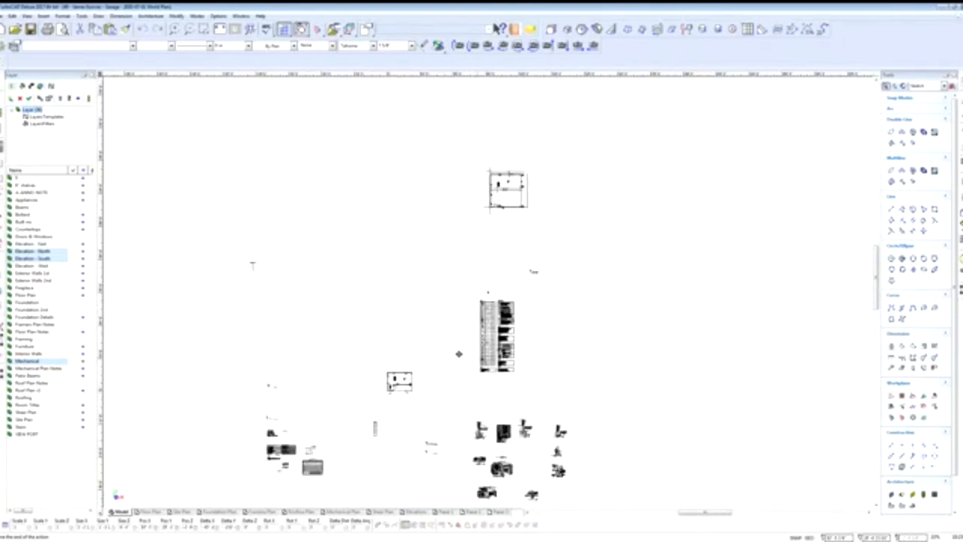
pyautogui.scroll(5, 492, 333)
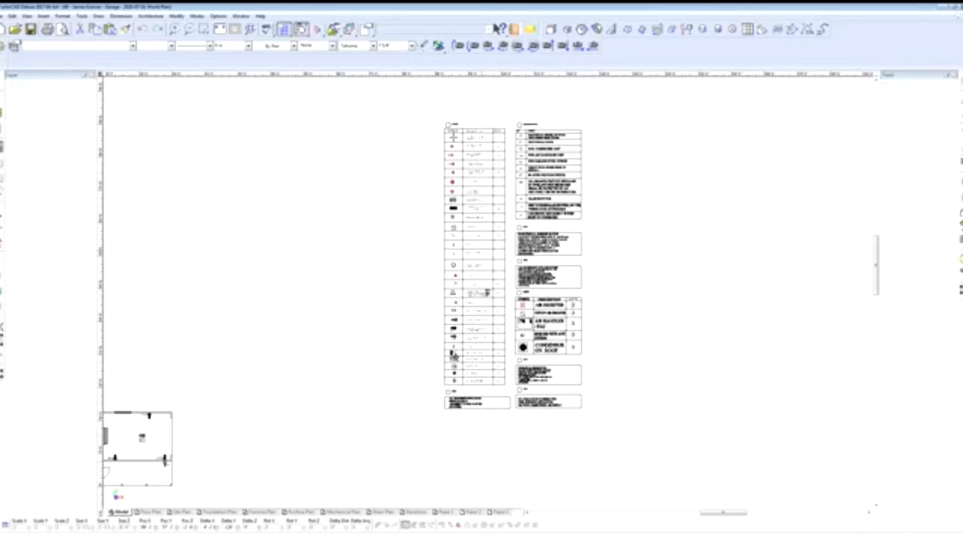
pyautogui.scroll(1, 486, 291)
pyautogui.scroll(-1, 482, 268)
pyautogui.scroll(-1, 488, 293)
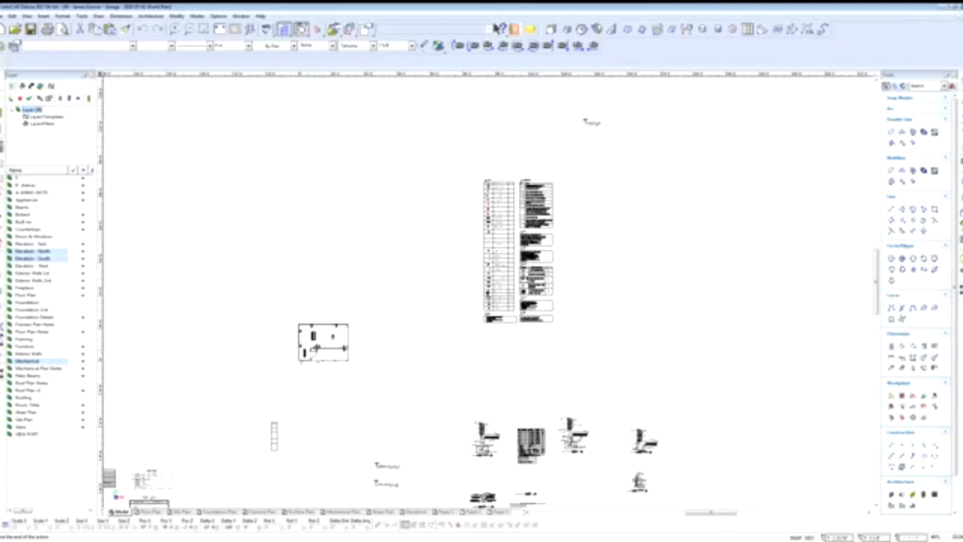
pyautogui.scroll(3, 320, 347)
pyautogui.scroll(5, 488, 292)
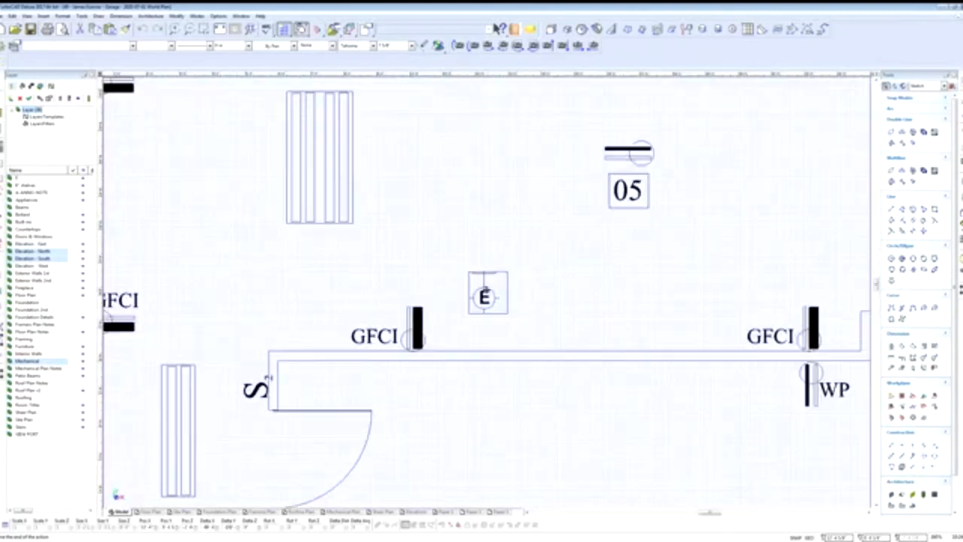
pyautogui.scroll(-3, 487, 292)
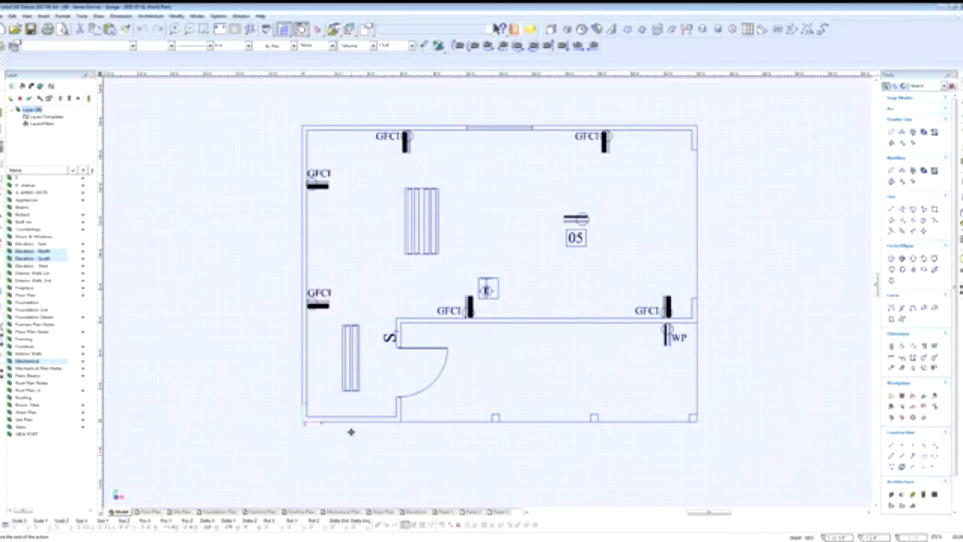
pyautogui.scroll(5, 490, 285)
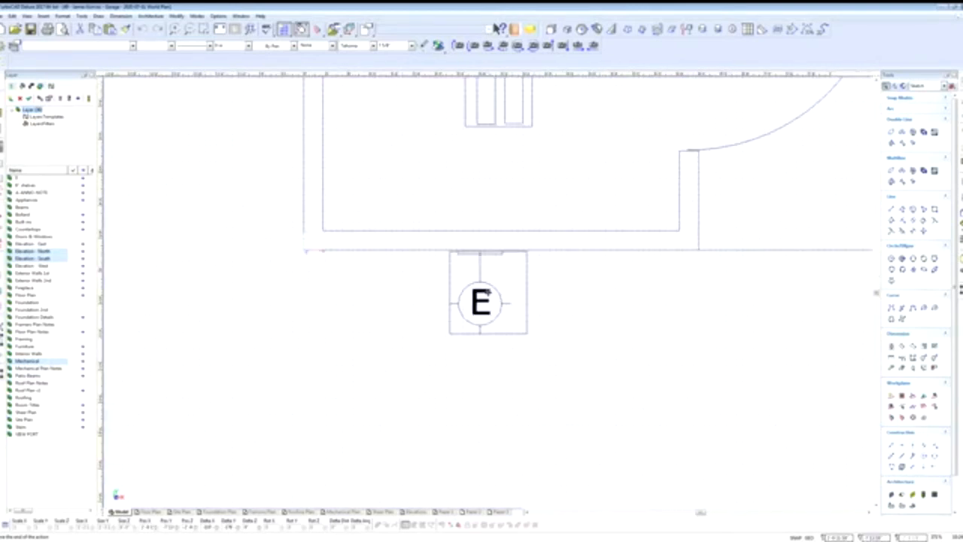
pyautogui.click(480, 301)
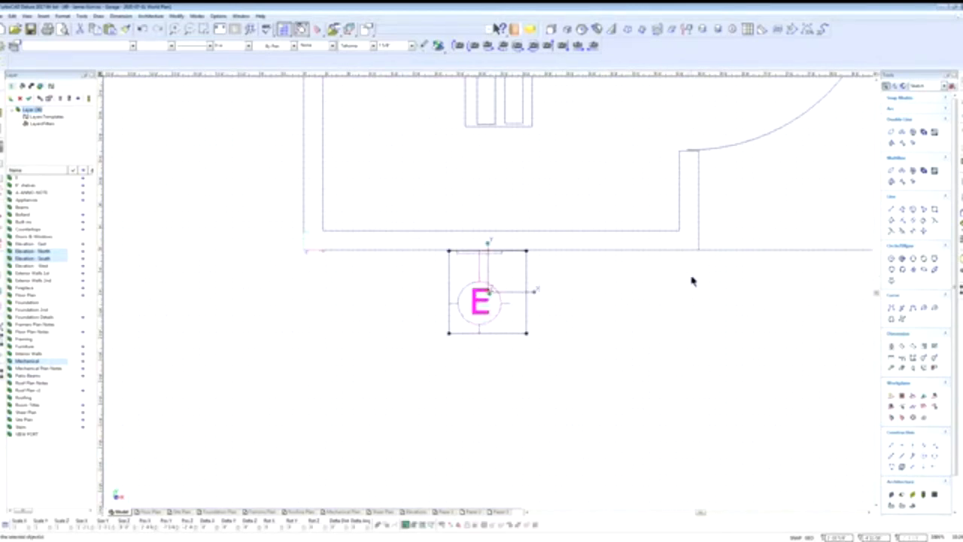
# Step: Copy the E symbol to the underside of the partition wall, between the two GFCI outlets
pyautogui.scroll(-4, 490, 294)
pyautogui.scroll(-3, 498, 296)
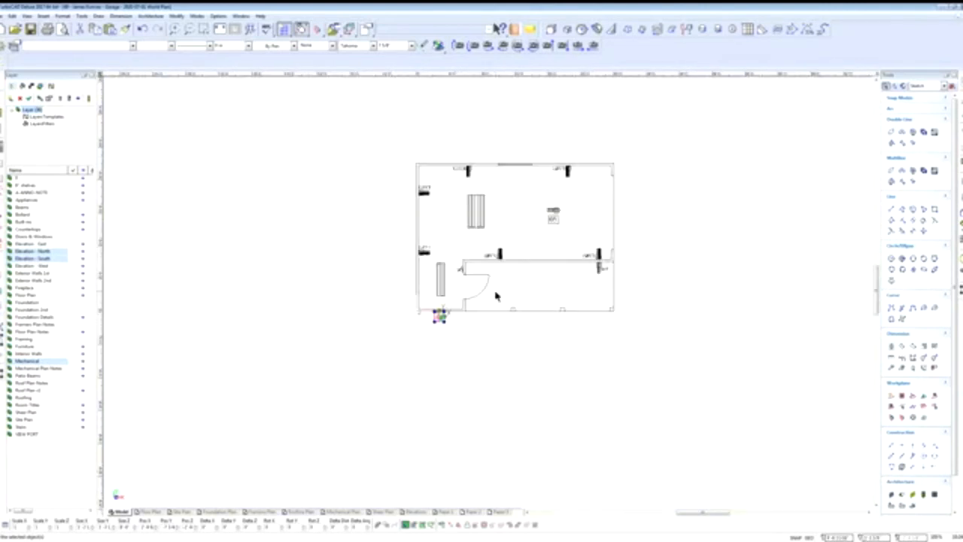
pyautogui.scroll(3, 492, 294)
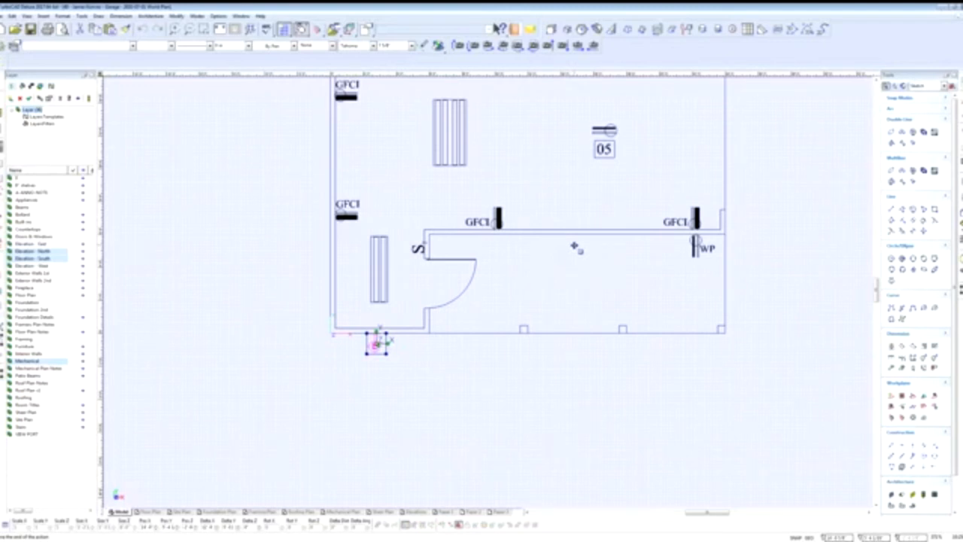
pyautogui.scroll(5, 574, 246)
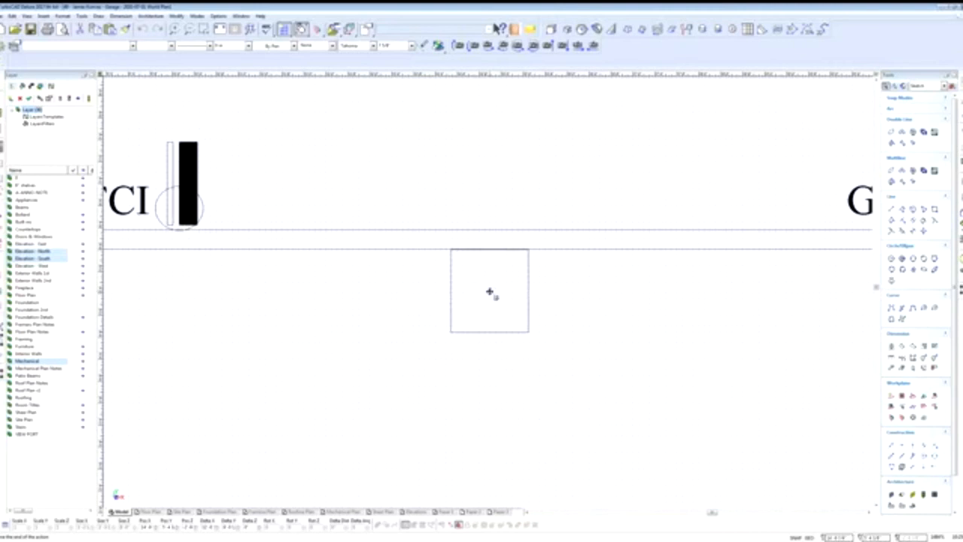
pyautogui.scroll(-5, 486, 297)
pyautogui.scroll(-1, 440, 297)
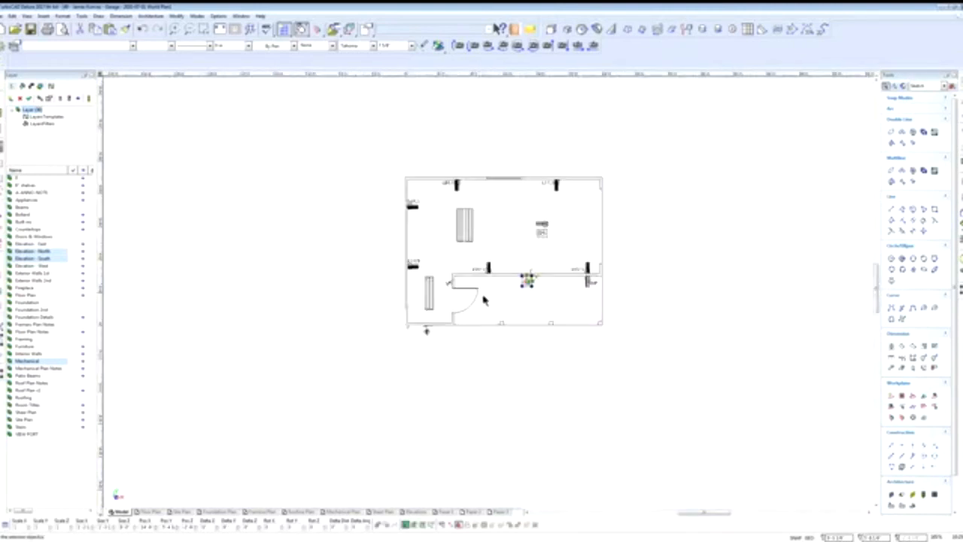
# Step: Start the curve tool and accept the dashed pen pattern in its pen properties
pyautogui.scroll(1, 483, 296)
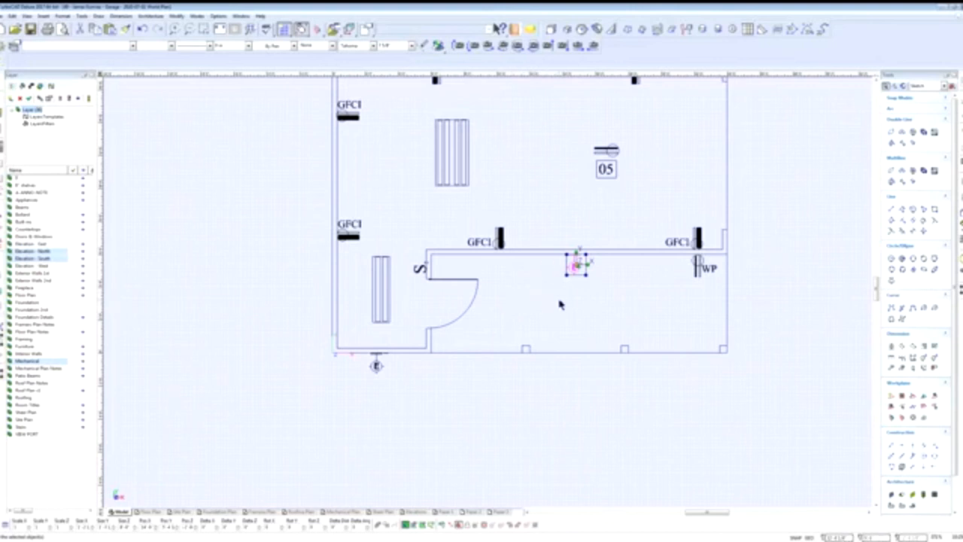
pyautogui.click(890, 307)
pyautogui.click(890, 306)
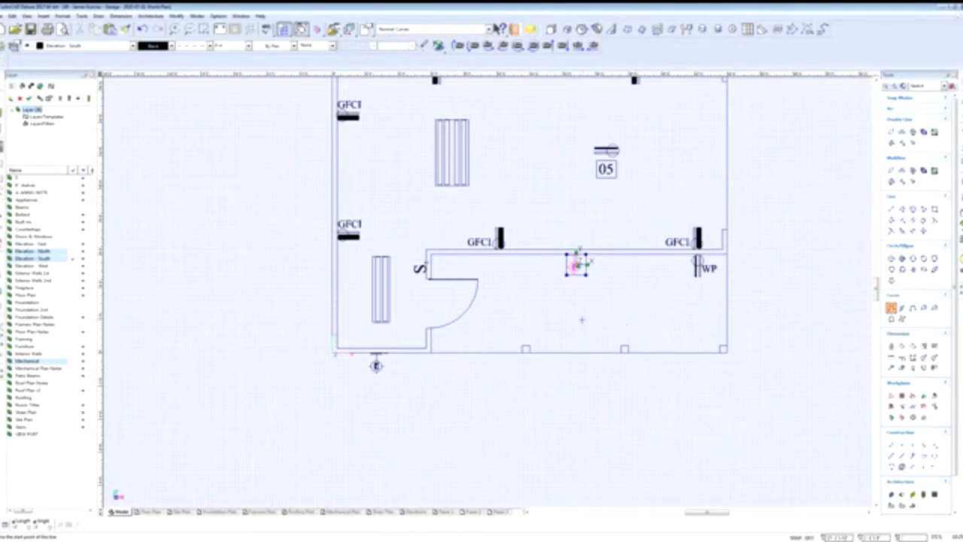
pyautogui.moveTo(572, 235); pyautogui.dragTo(488, 292, button='middle')
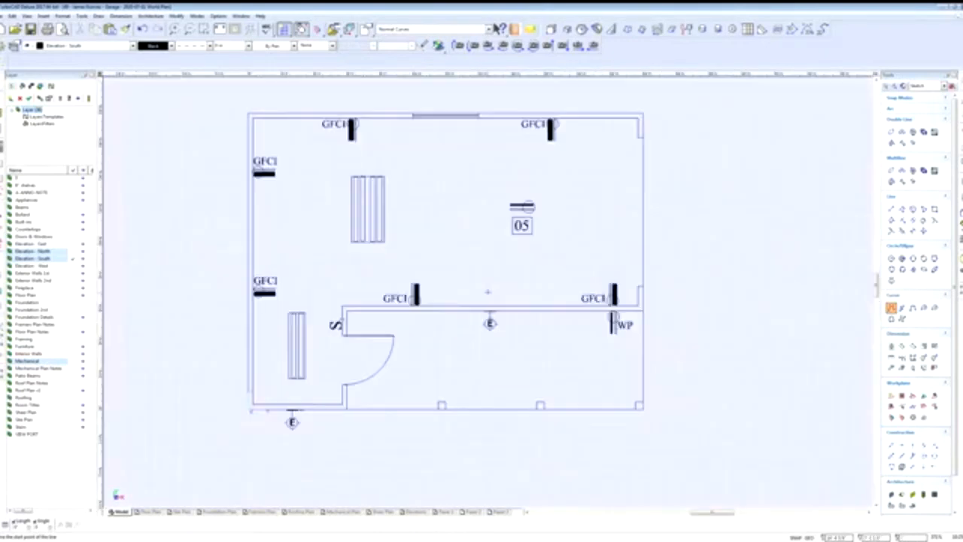
pyautogui.scroll(-2, 446, 302)
pyautogui.scroll(2, 490, 301)
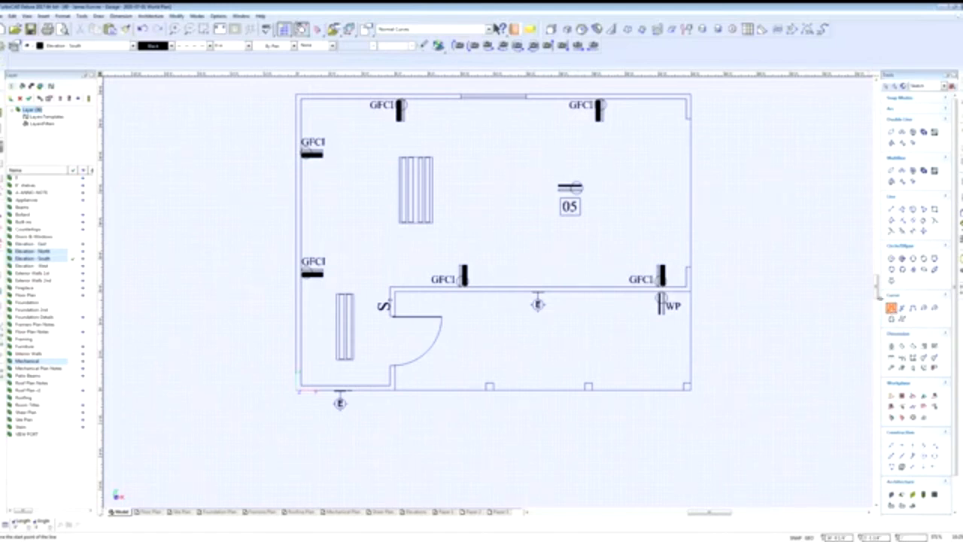
pyautogui.doubleClick(893, 308)
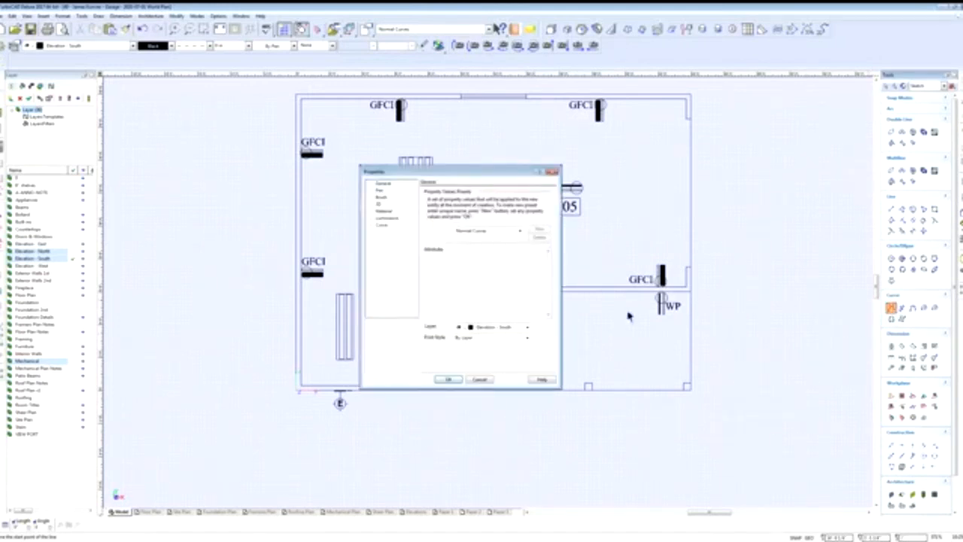
pyautogui.click(380, 193)
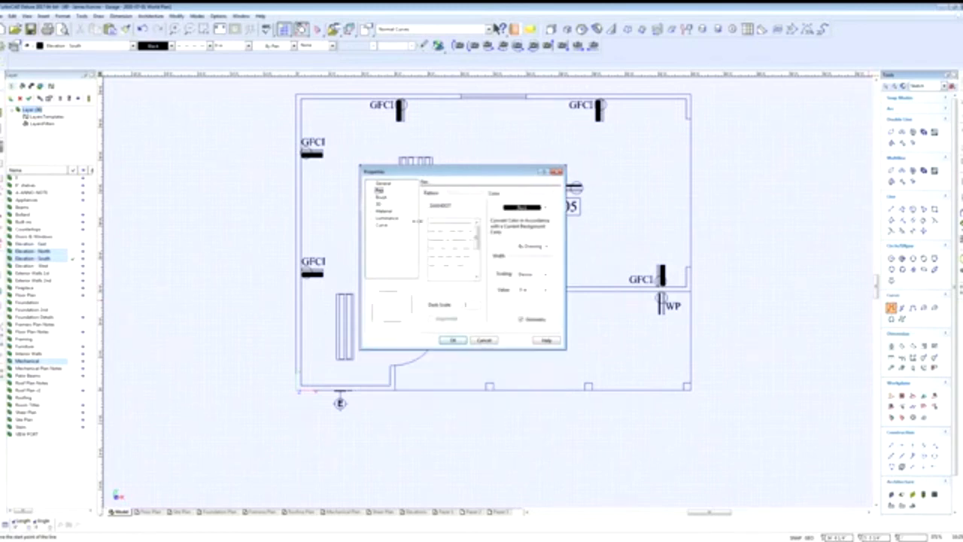
pyautogui.click(452, 340)
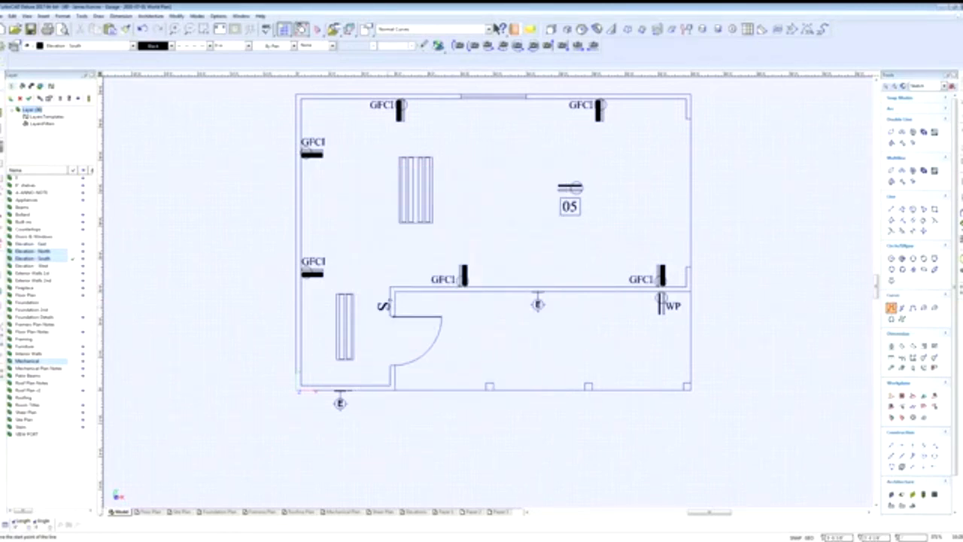
# Step: Draw a dashed wiring curve from the S2 switch beside the door, sagging below the partition wall, to the E symbol under that wall
pyautogui.click(391, 309)
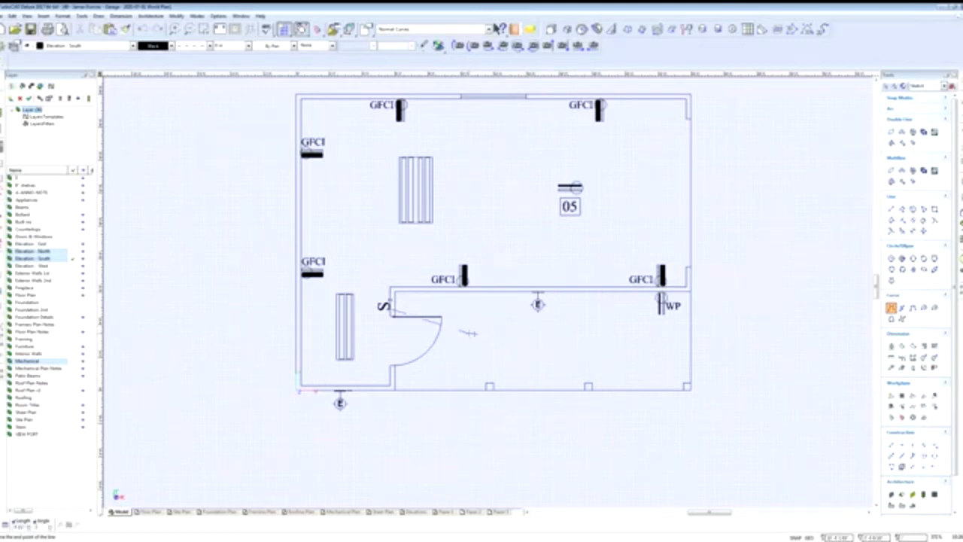
pyautogui.click(468, 332)
pyautogui.click(537, 304)
pyautogui.click(537, 304)
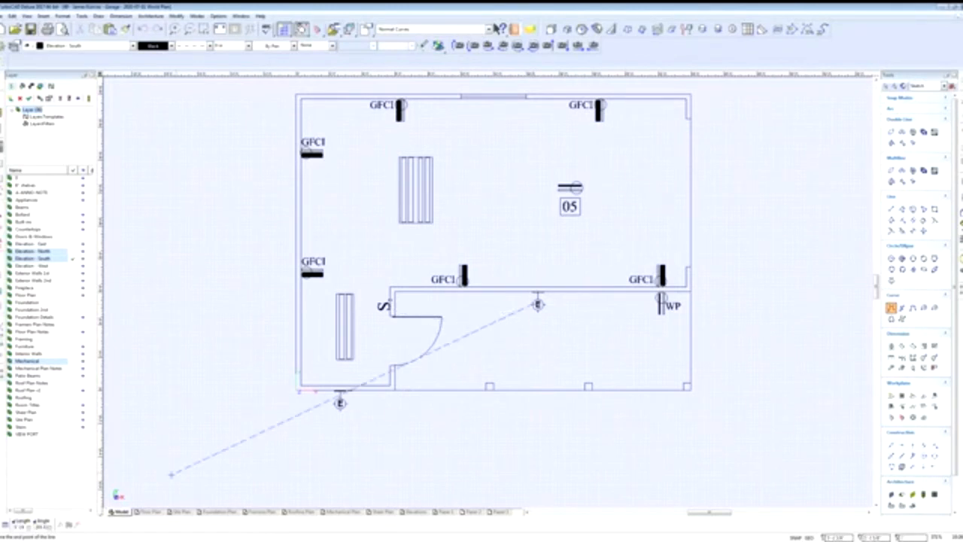
pyautogui.click(70, 525)
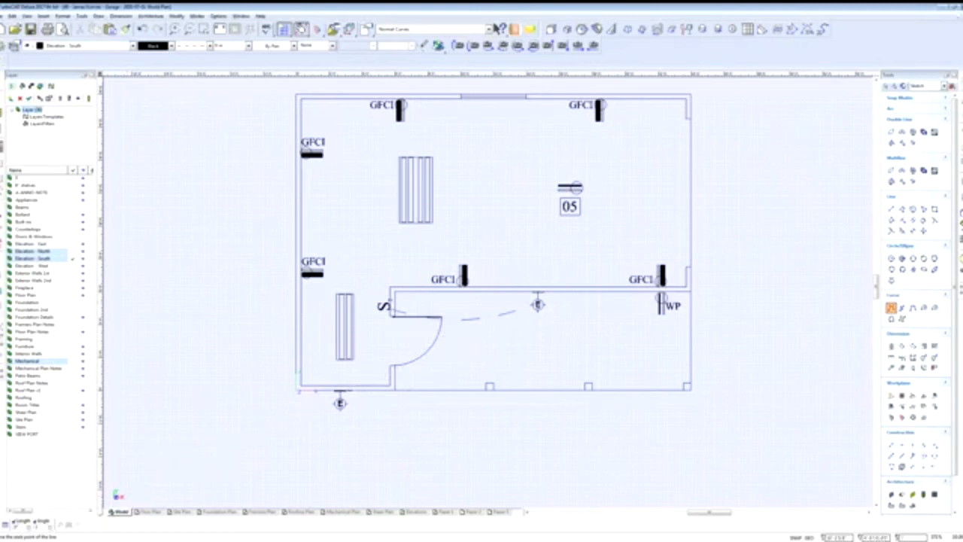
# Step: Draw a dashed curve from the E symbol under the partition wall to the E symbol outside the small room's lower wall
pyautogui.click(537, 305)
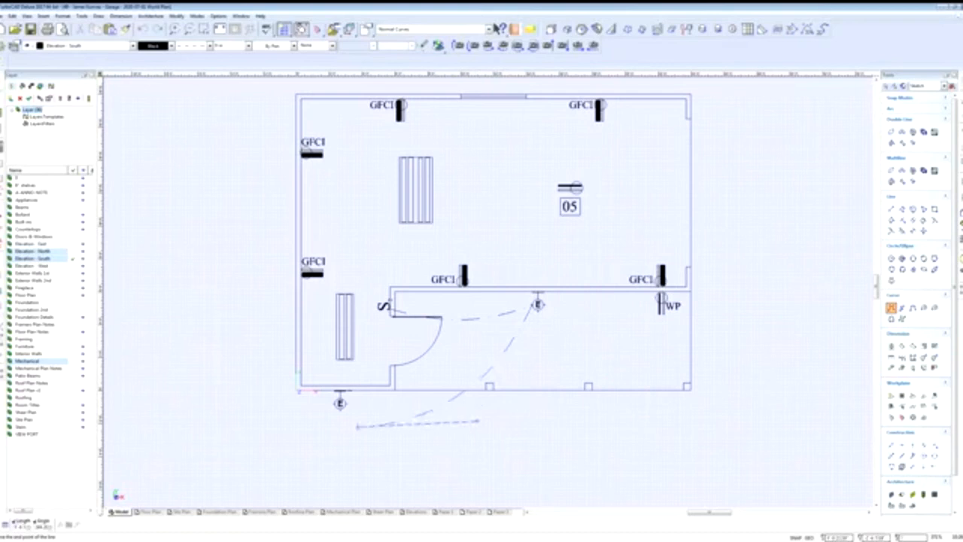
pyautogui.click(340, 403)
pyautogui.click(69, 525)
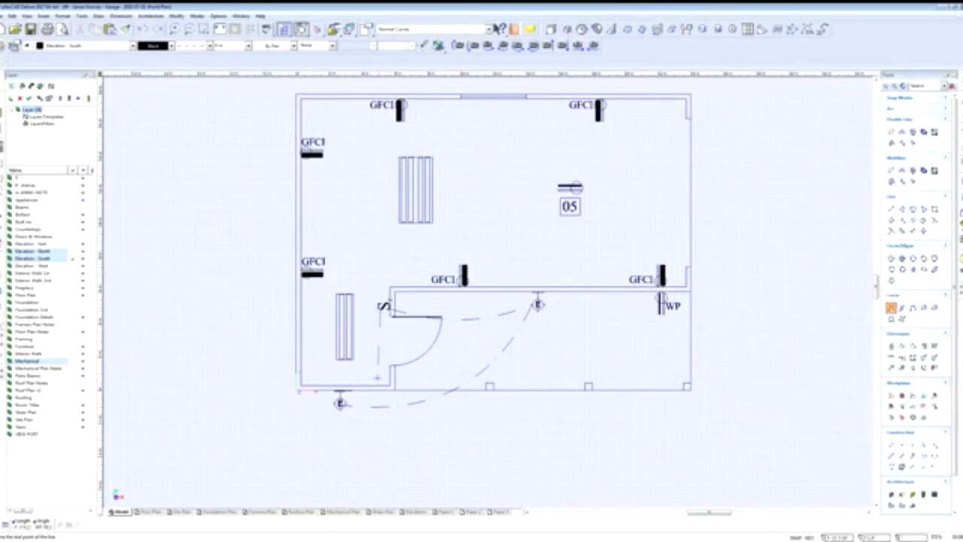
# Step: Draw dashed curves from the S2 switch to the small room's light fixture and from that fixture's upper end to the main garage's fixture
pyautogui.click(379, 382)
pyautogui.click(351, 293)
pyautogui.click(353, 237)
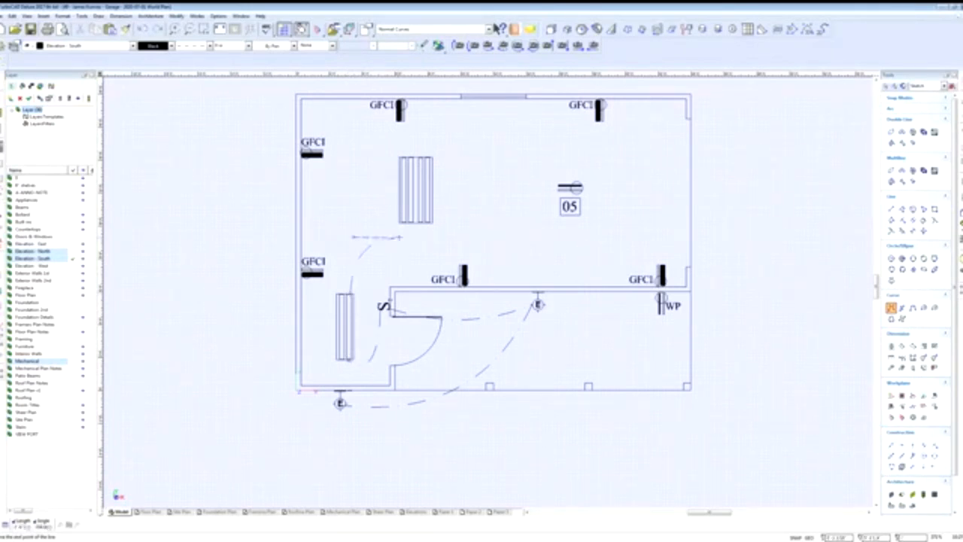
pyautogui.doubleClick(406, 224)
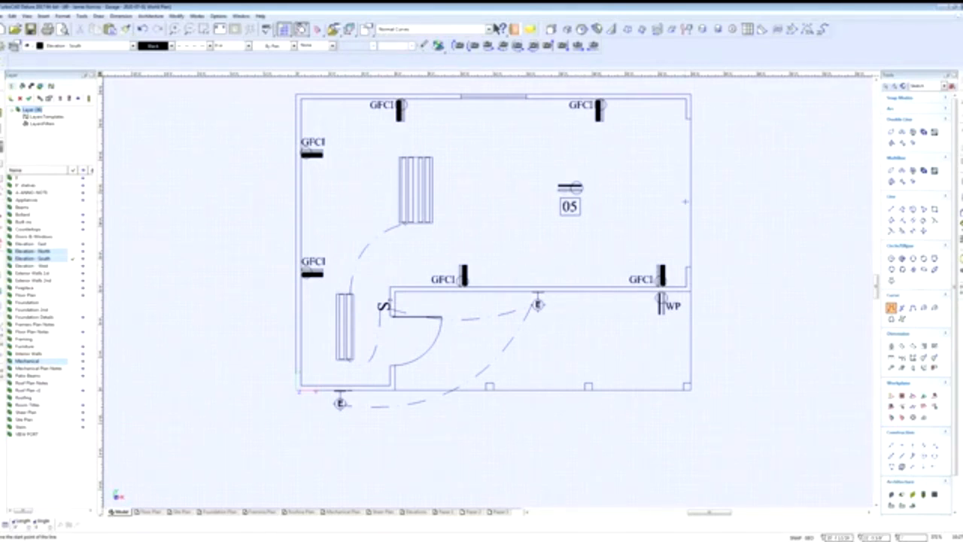
# Step: Copy the upper GDO label from beside the existing garage's door onto the new plan's partition wall, at the corner above the S2 switch
pyautogui.scroll(-3, 684, 201)
pyautogui.scroll(-3, 619, 171)
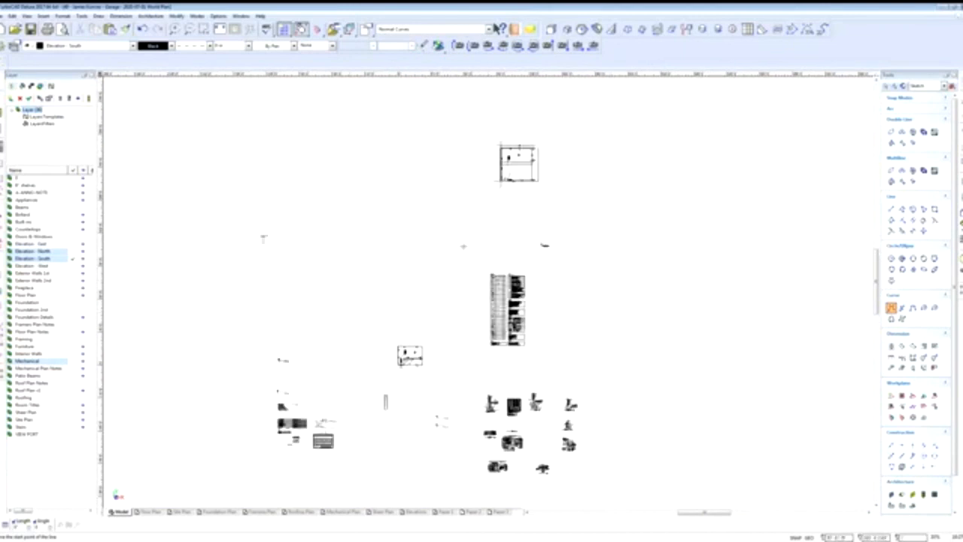
pyautogui.scroll(5, 488, 281)
pyautogui.scroll(-1, 428, 285)
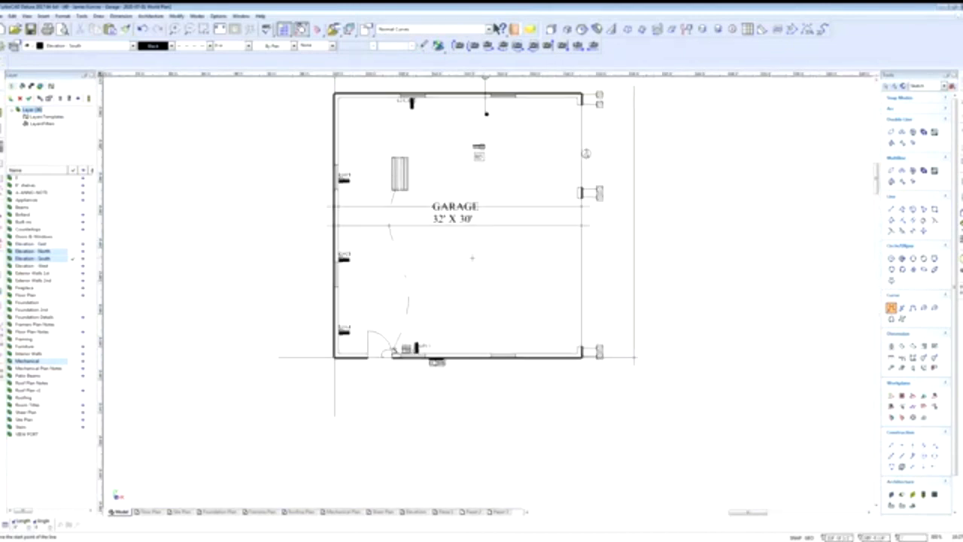
pyautogui.scroll(3, 392, 351)
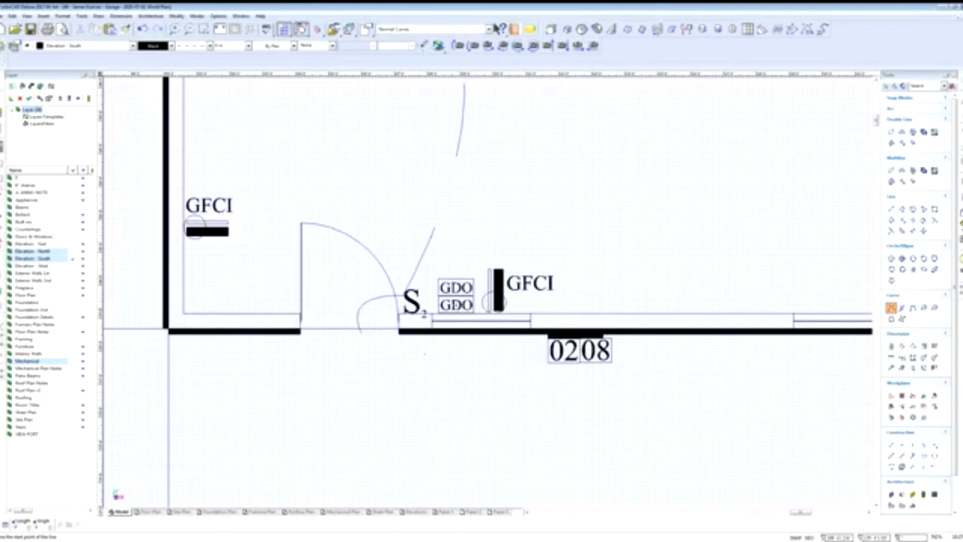
pyautogui.scroll(2, 485, 289)
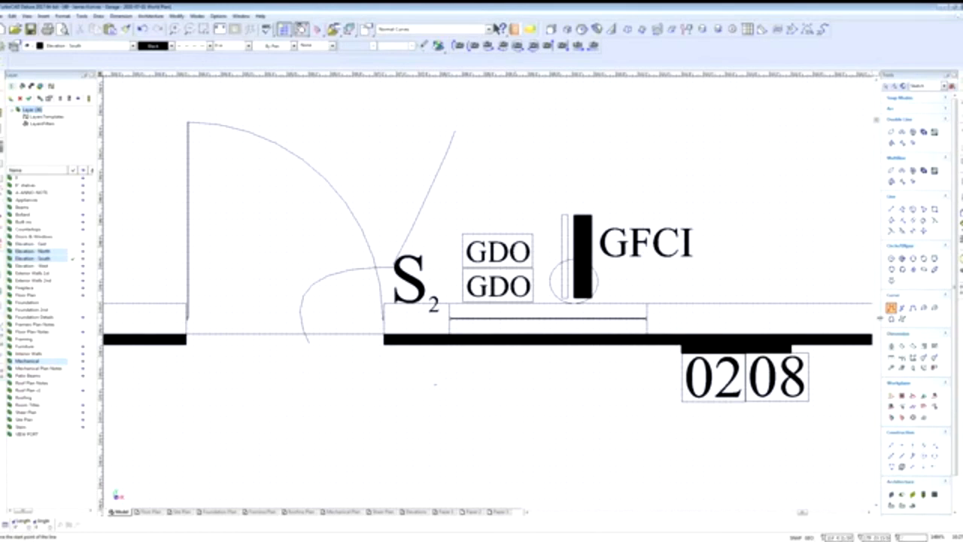
pyautogui.click(890, 308)
pyautogui.press('Escape')
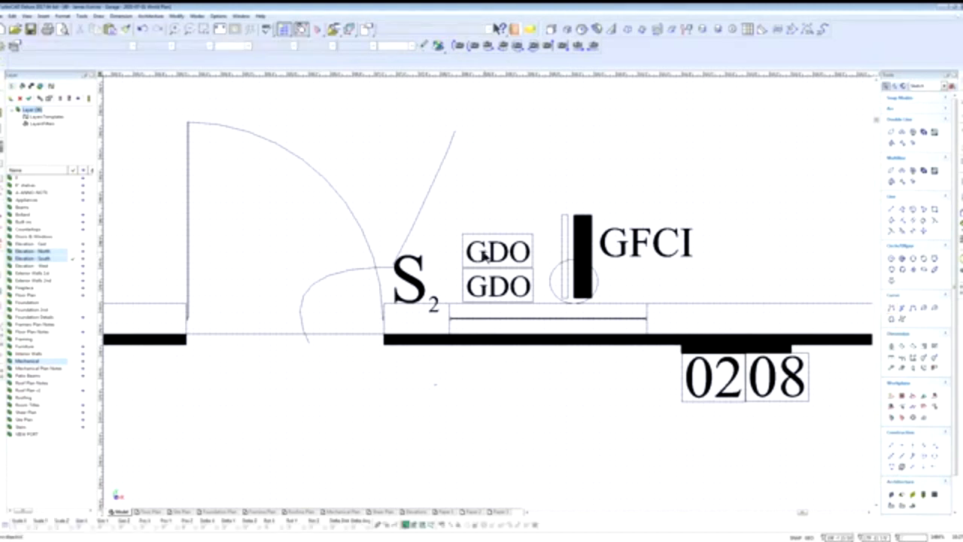
pyautogui.moveTo(454, 219); pyautogui.dragTo(537, 278)
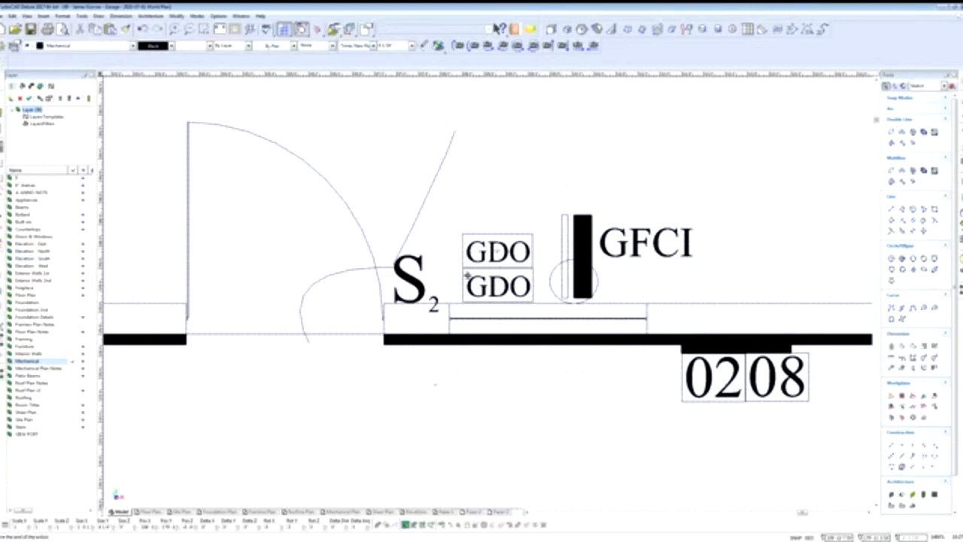
pyautogui.scroll(-6, 473, 299)
pyautogui.scroll(-3, 443, 349)
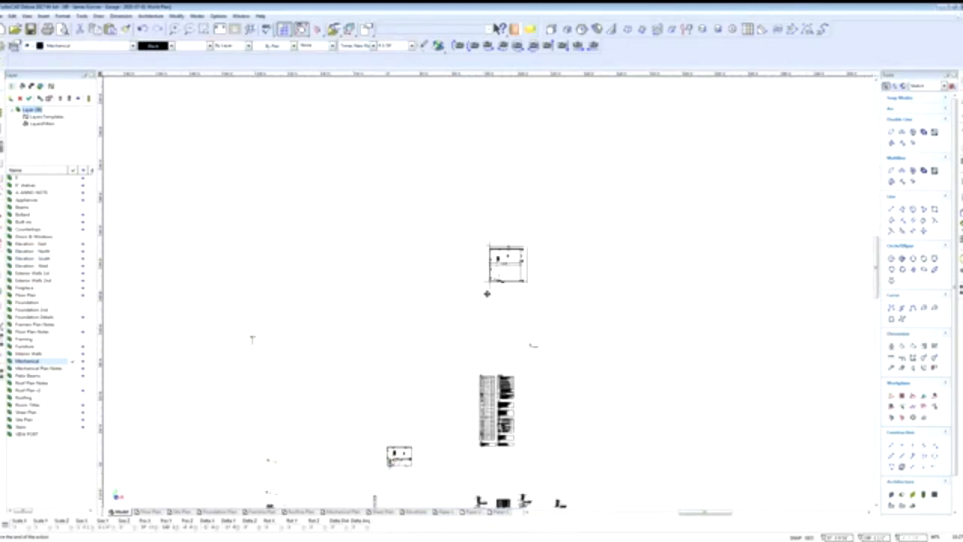
pyautogui.scroll(8, 486, 293)
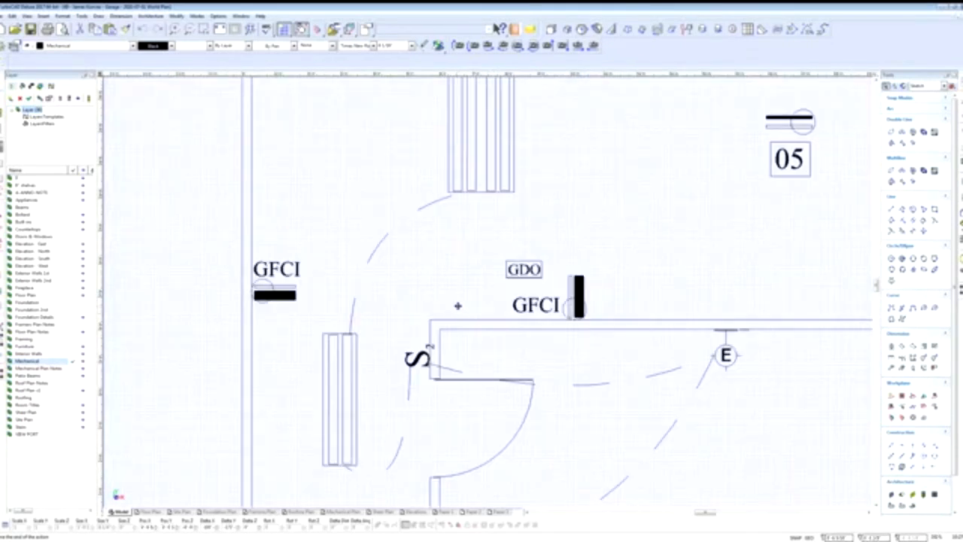
pyautogui.scroll(2, 457, 311)
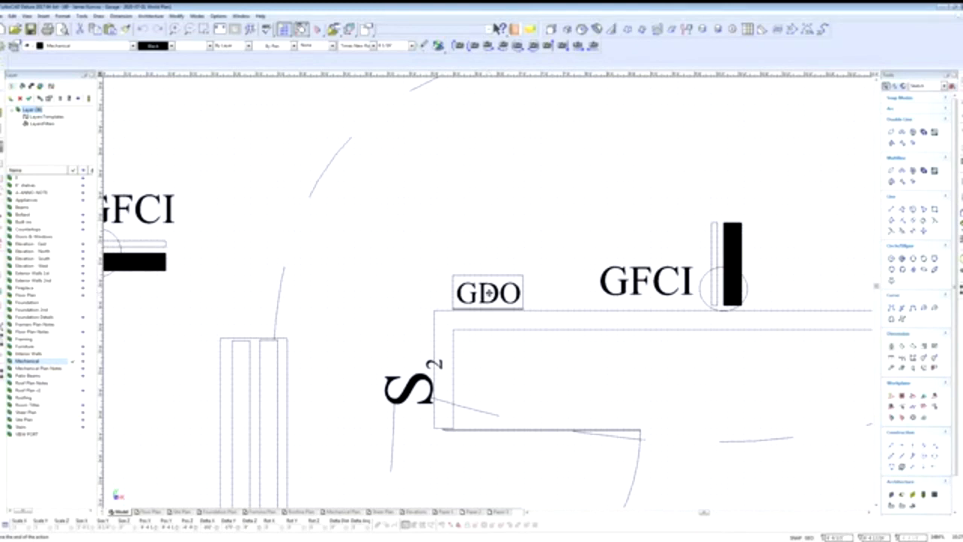
pyautogui.click(489, 294)
pyautogui.scroll(-5, 493, 292)
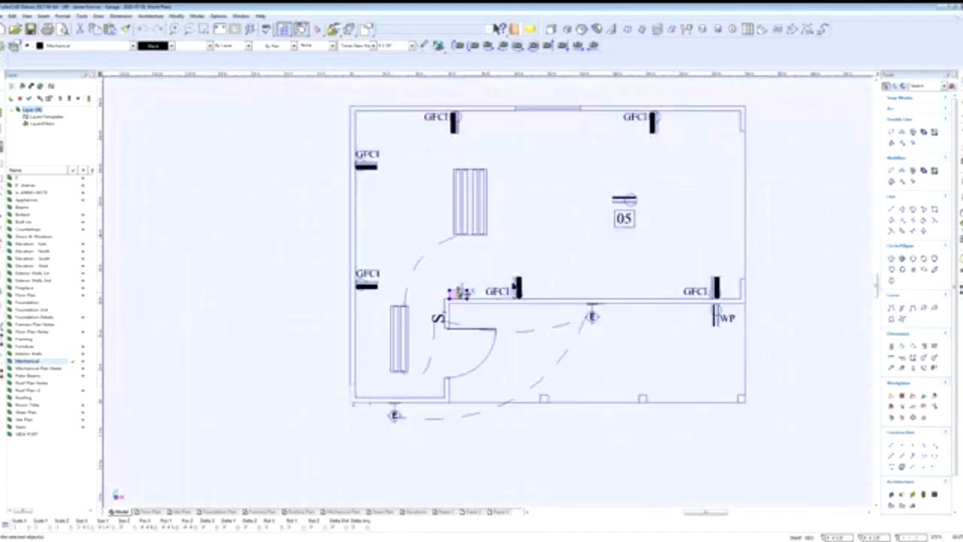
pyautogui.scroll(3, 504, 291)
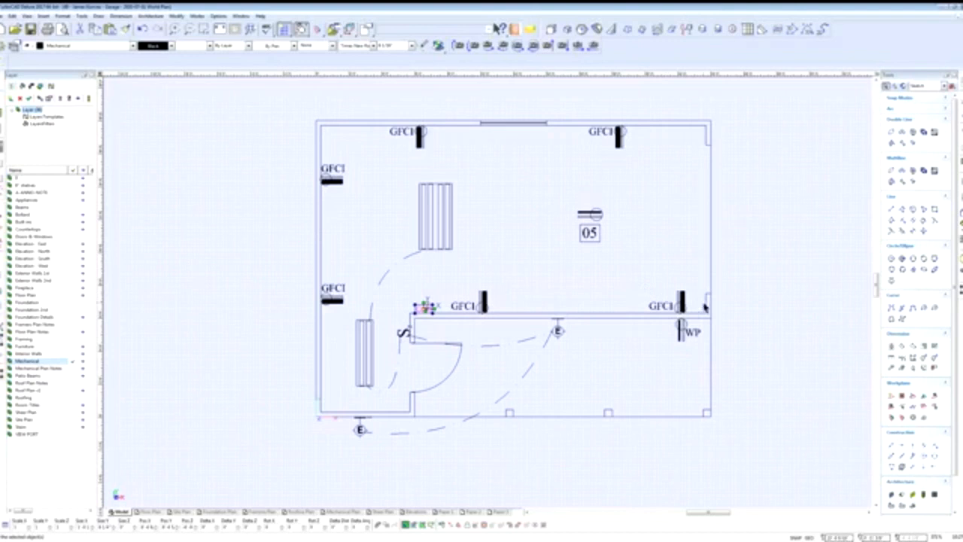
pyautogui.scroll(-3, 699, 268)
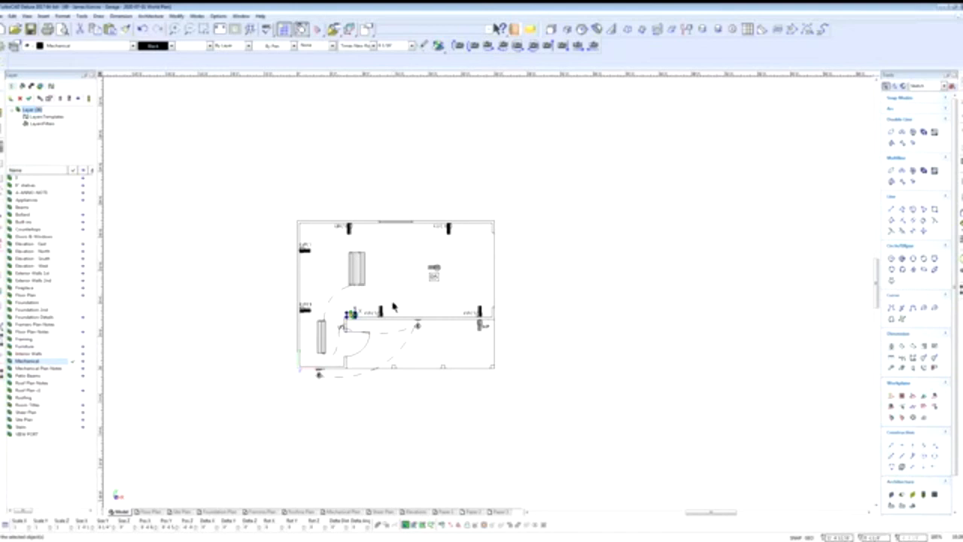
pyautogui.click(521, 312)
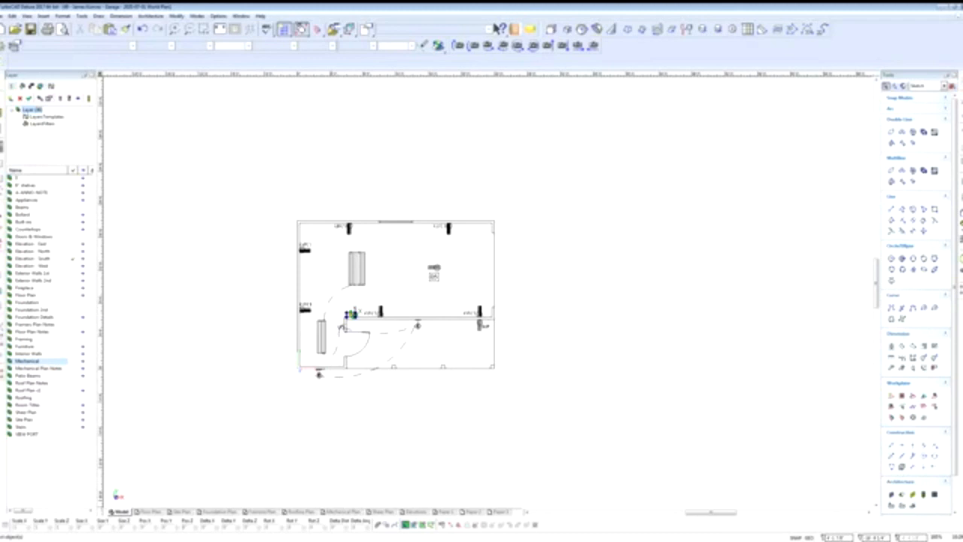
# Step: Copy the GFCI outlet beside the GDO label to the inner side of the small room's lower wall, below its light fixture
pyautogui.scroll(5, 313, 369)
pyautogui.scroll(-2, 512, 299)
pyautogui.scroll(-3, 504, 304)
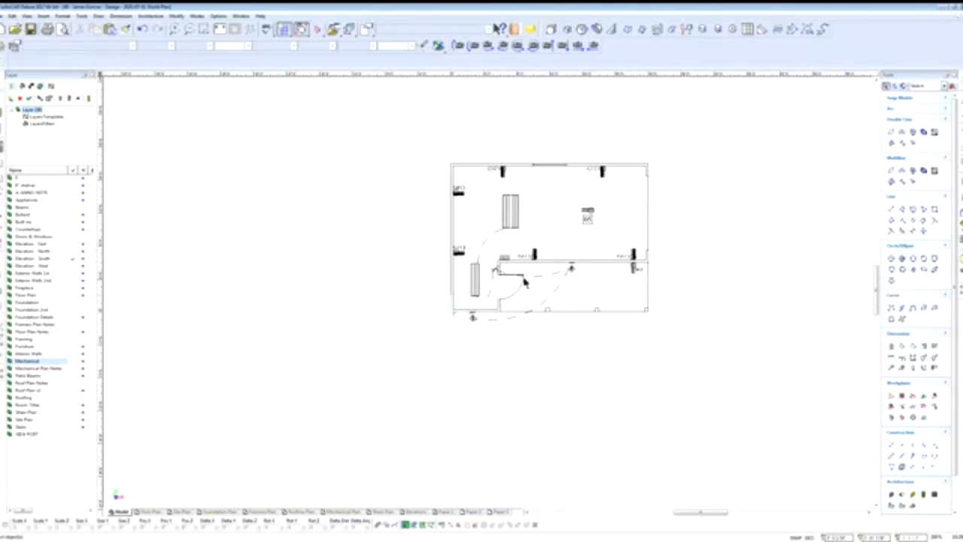
pyautogui.moveTo(514, 241); pyautogui.dragTo(548, 273)
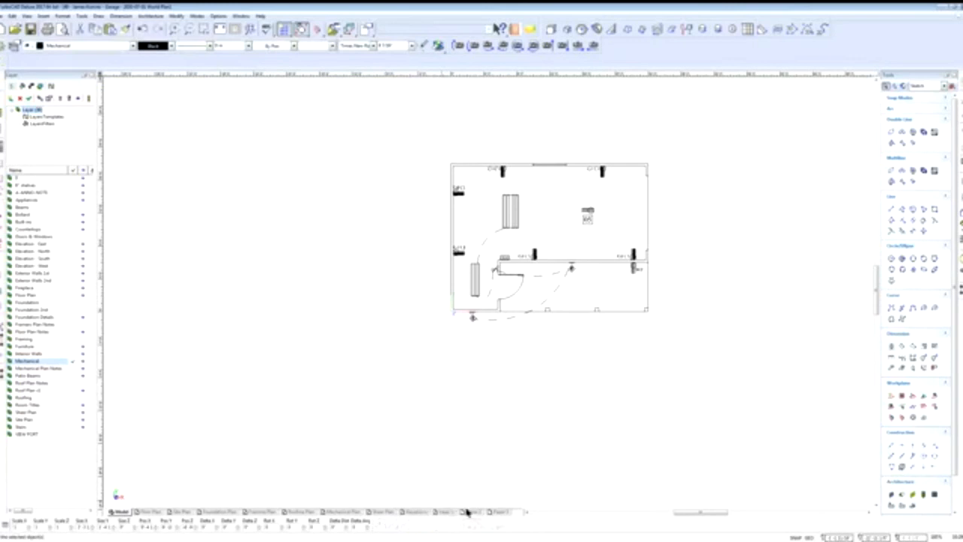
pyautogui.press('c')
pyautogui.click(530, 255)
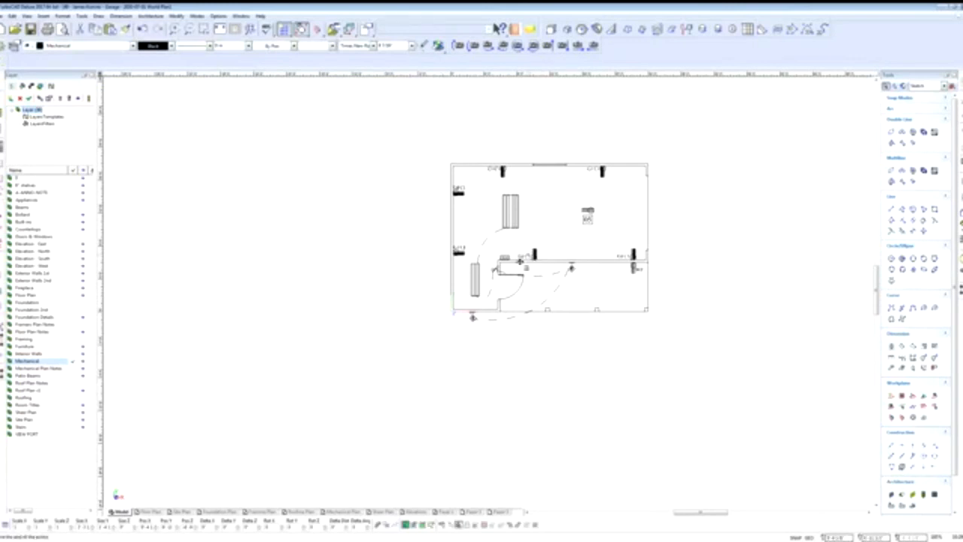
pyautogui.scroll(5, 476, 305)
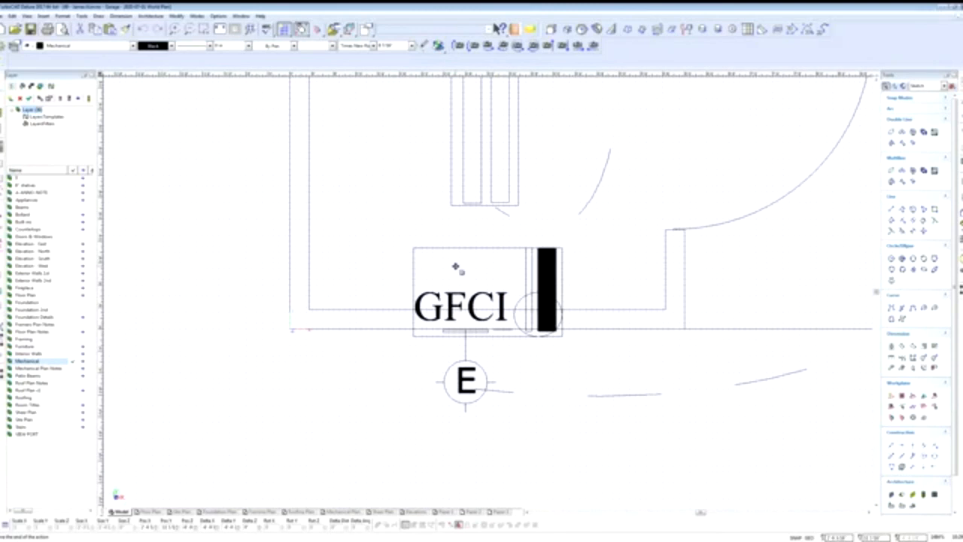
pyautogui.scroll(-3, 489, 289)
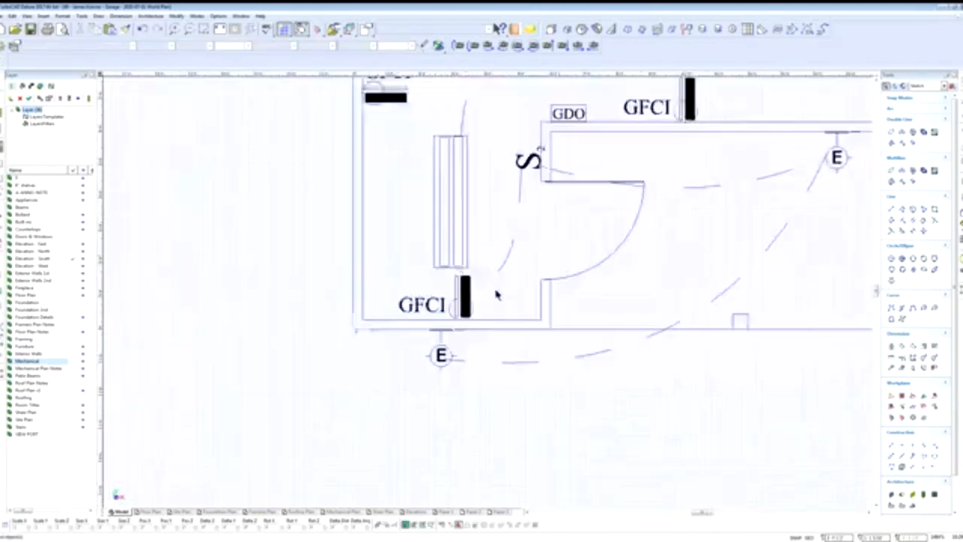
pyautogui.scroll(-3, 495, 293)
pyautogui.scroll(-3, 569, 247)
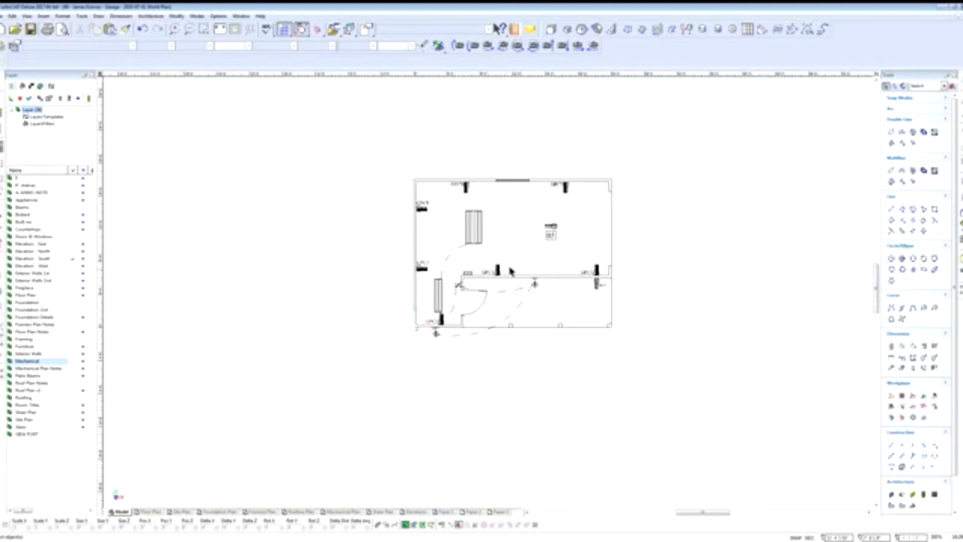
pyautogui.scroll(3, 529, 257)
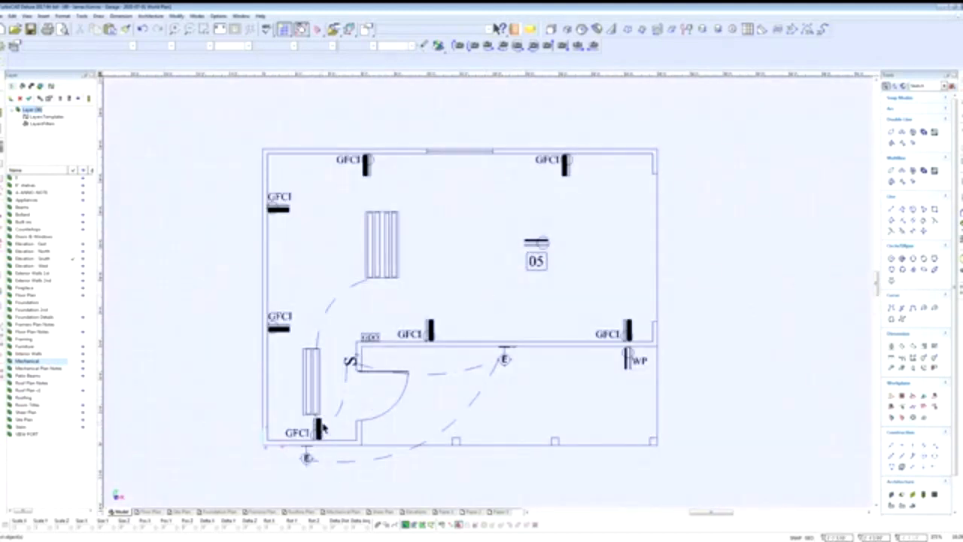